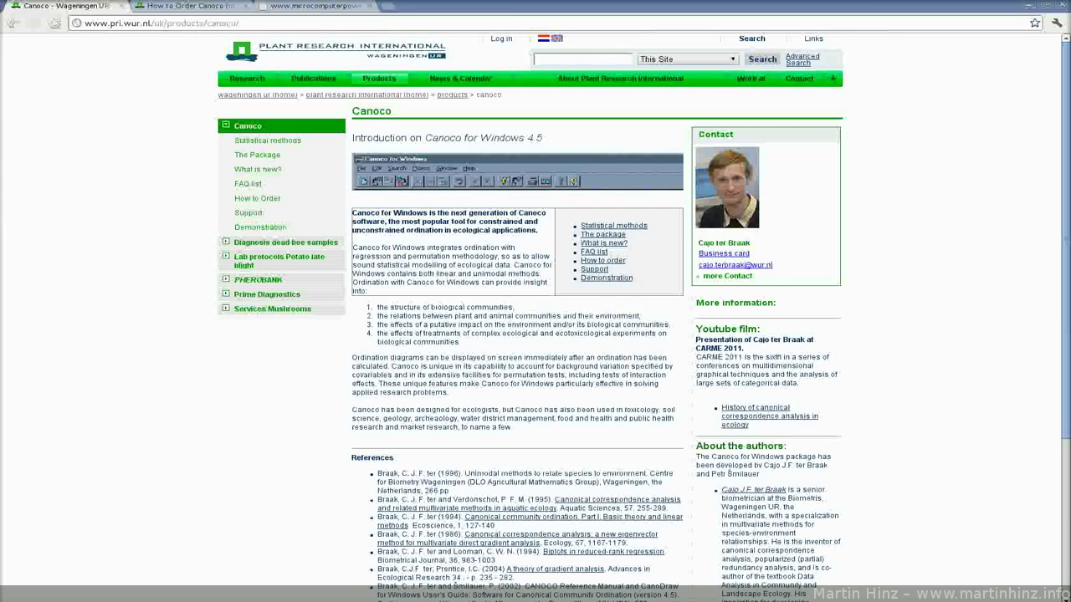
# - Examine the Canoco product page, the How to Order page and the Educational License price on the order form
pyautogui.click(237, 23)
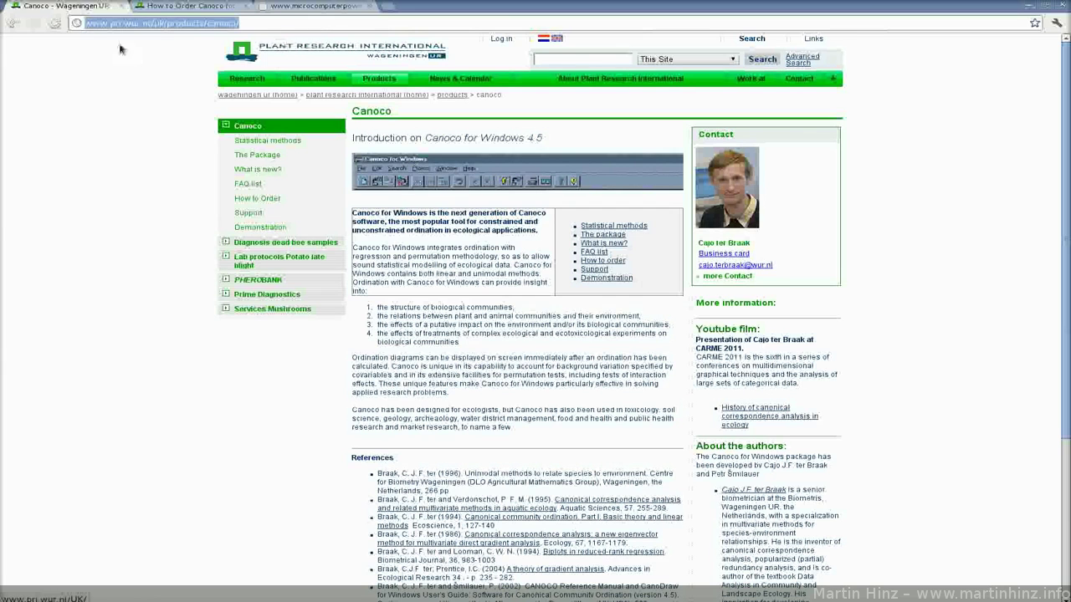
pyautogui.click(202, 7)
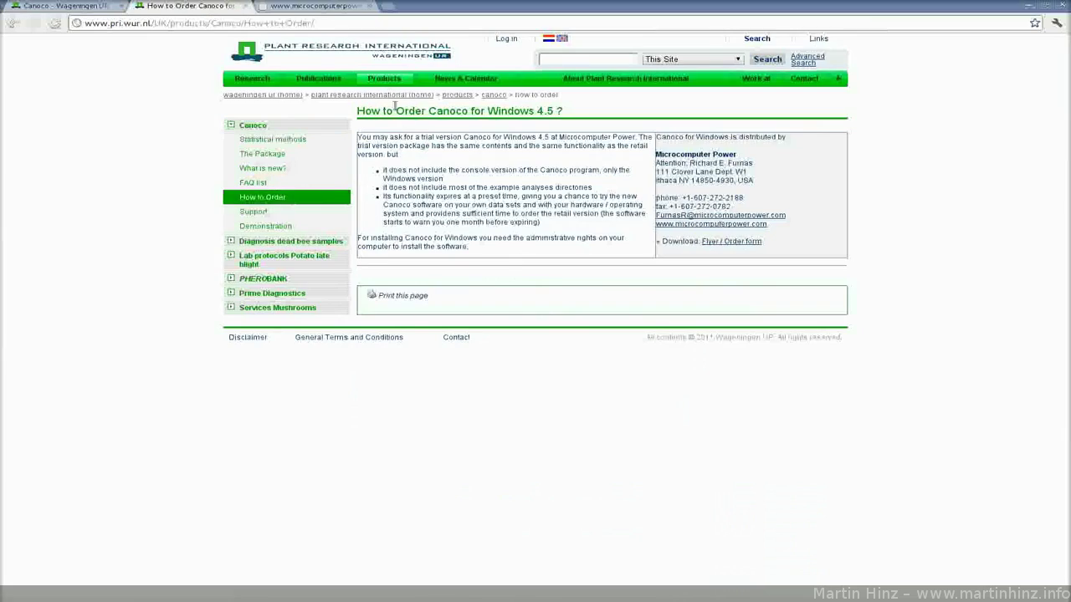
pyautogui.click(328, 9)
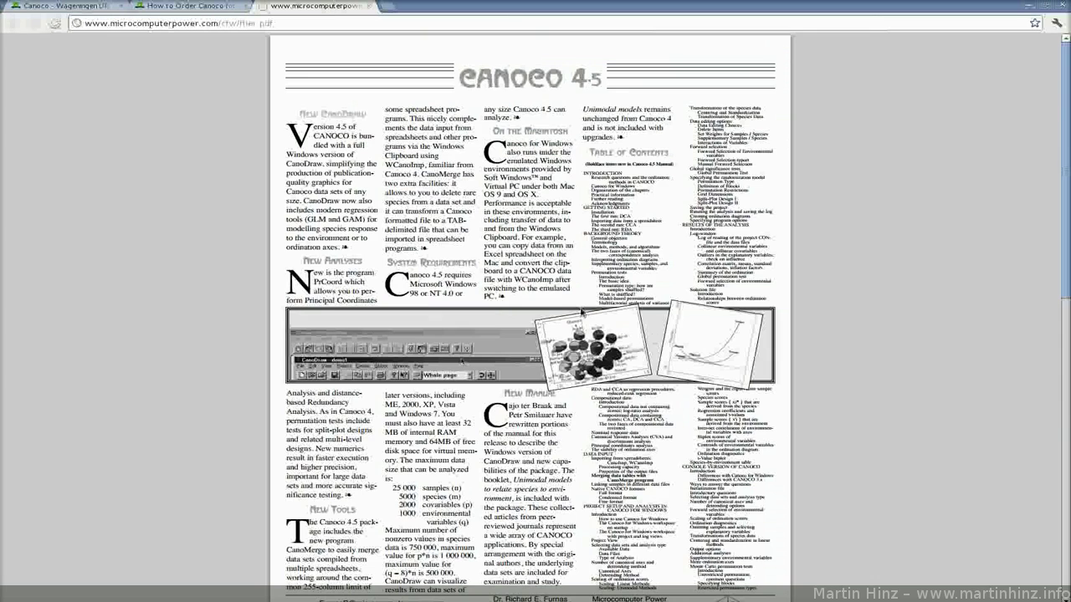
pyautogui.scroll(-10, 723, 386)
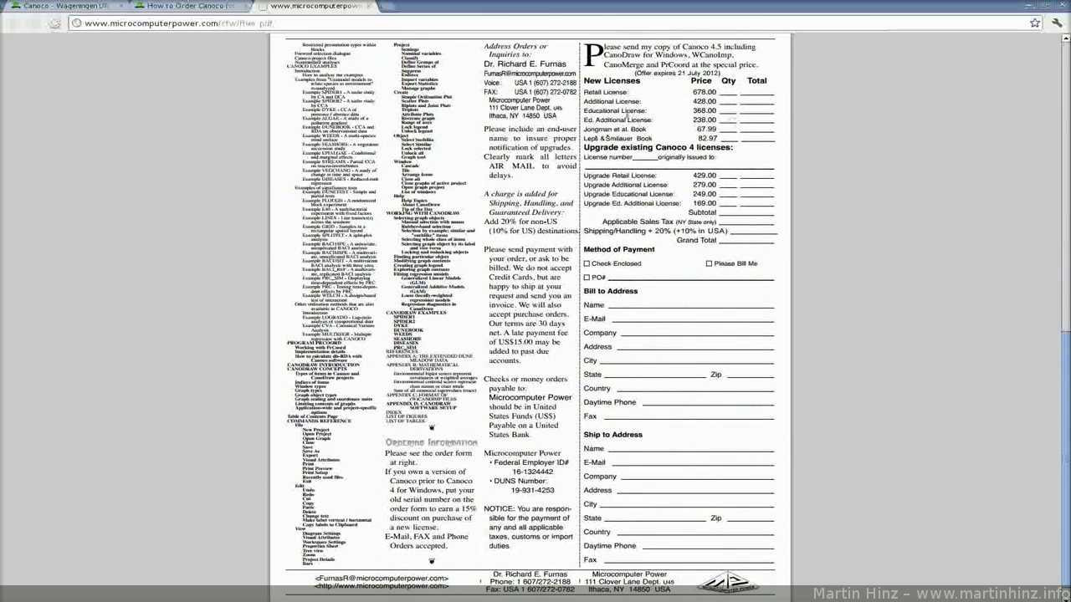
pyautogui.tripleClick(622, 110)
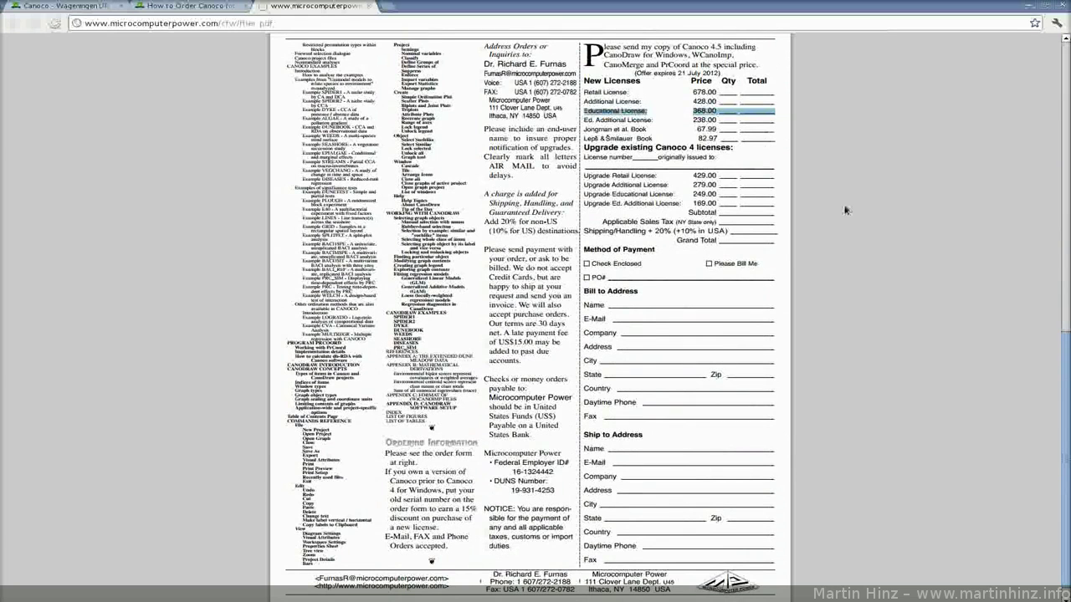
pyautogui.click(770, 124)
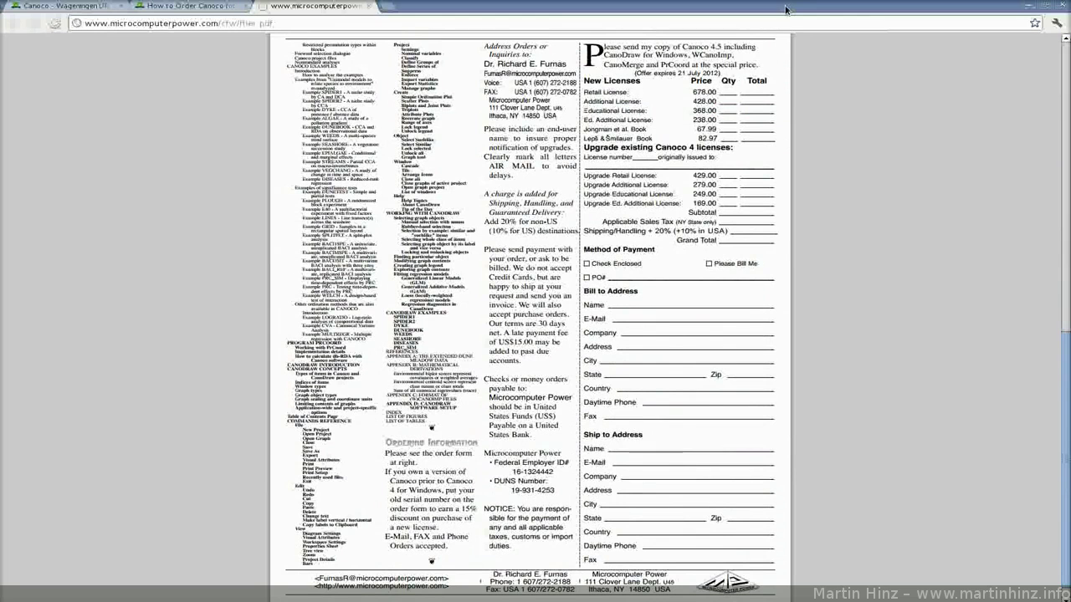
pyautogui.click(1029, 5)
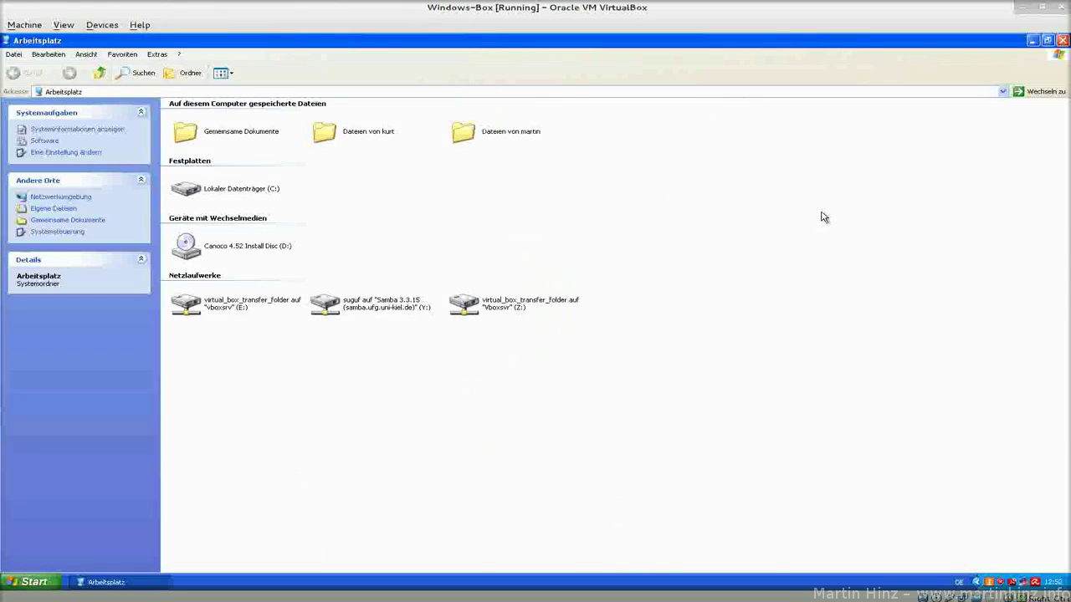
# - Start the Canoco 4.52 installer from the install disc and complete the registration information with the serial number
pyautogui.click(227, 251)
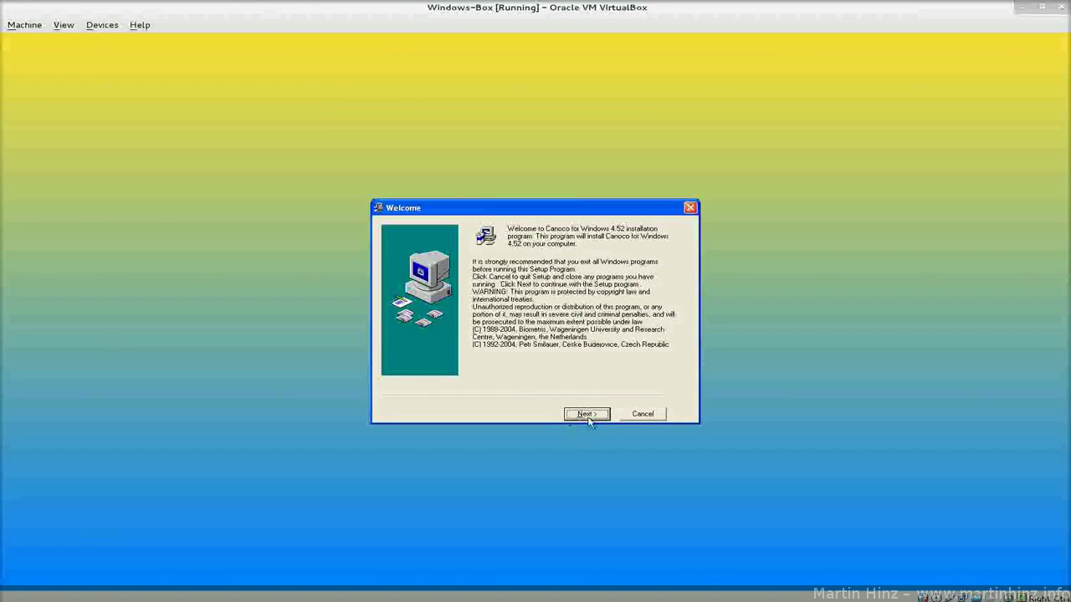
pyautogui.click(588, 416)
pyautogui.click(592, 401)
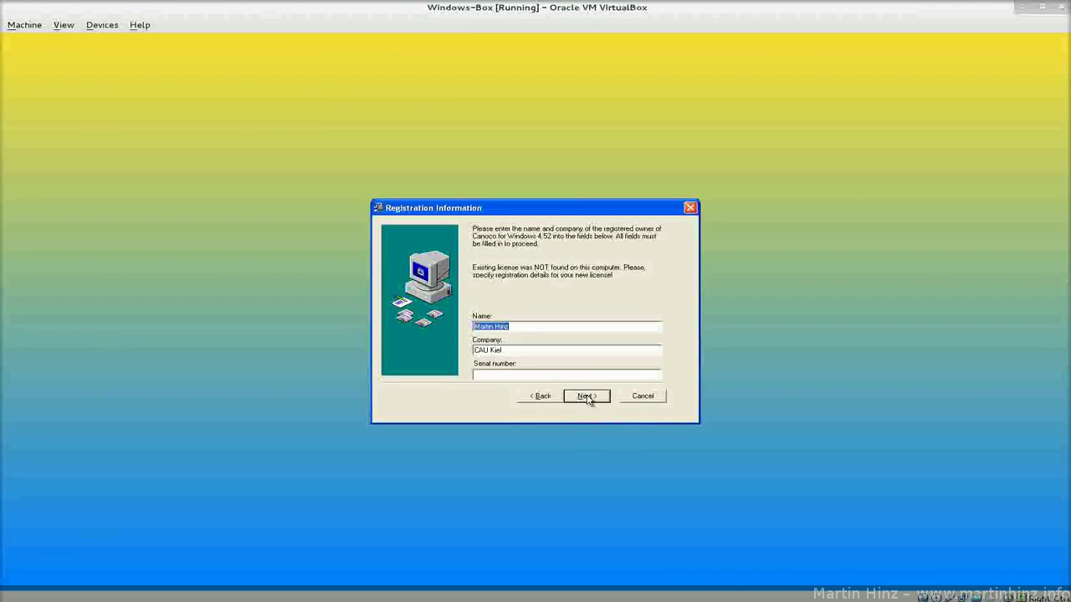
pyautogui.click(581, 378)
pyautogui.click(602, 398)
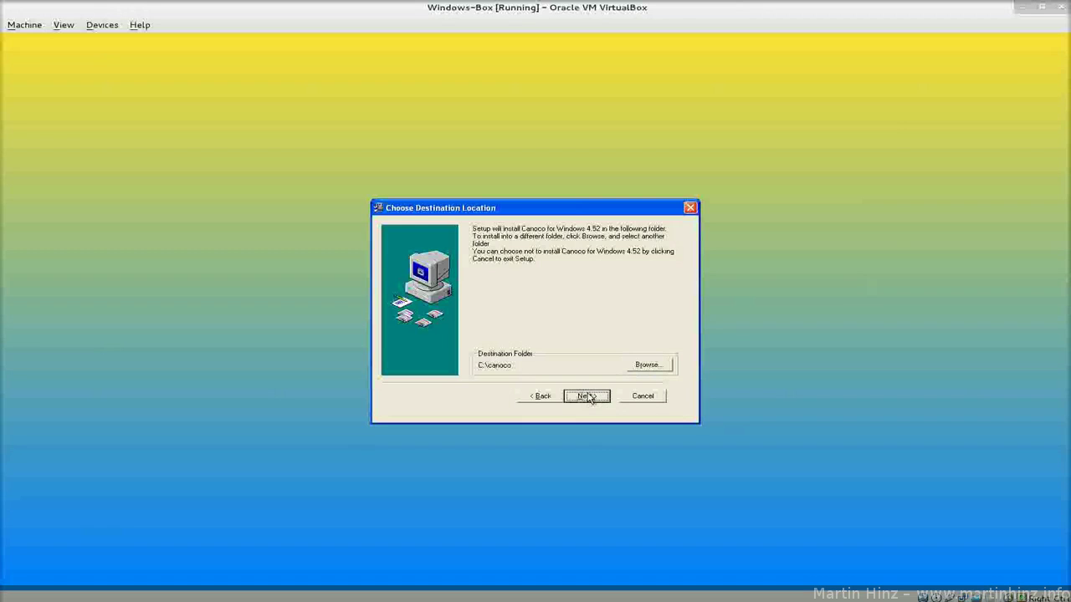
# - Accept the destination folder C:\canoco, all three sample and CanoDraw components, and the program group Canoco for Windows
pyautogui.click(590, 398)
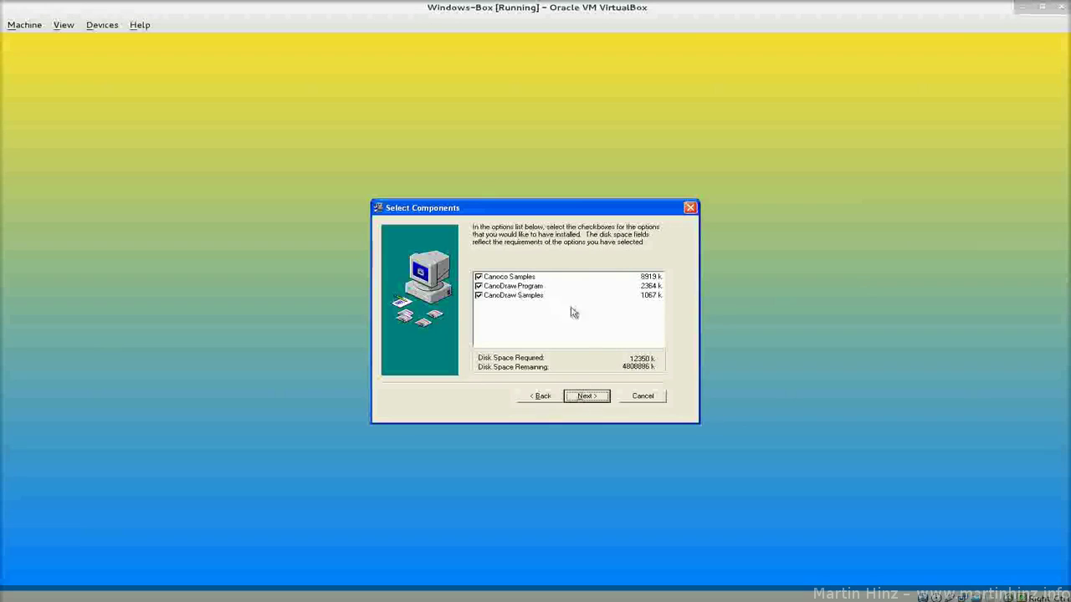
pyautogui.click(589, 397)
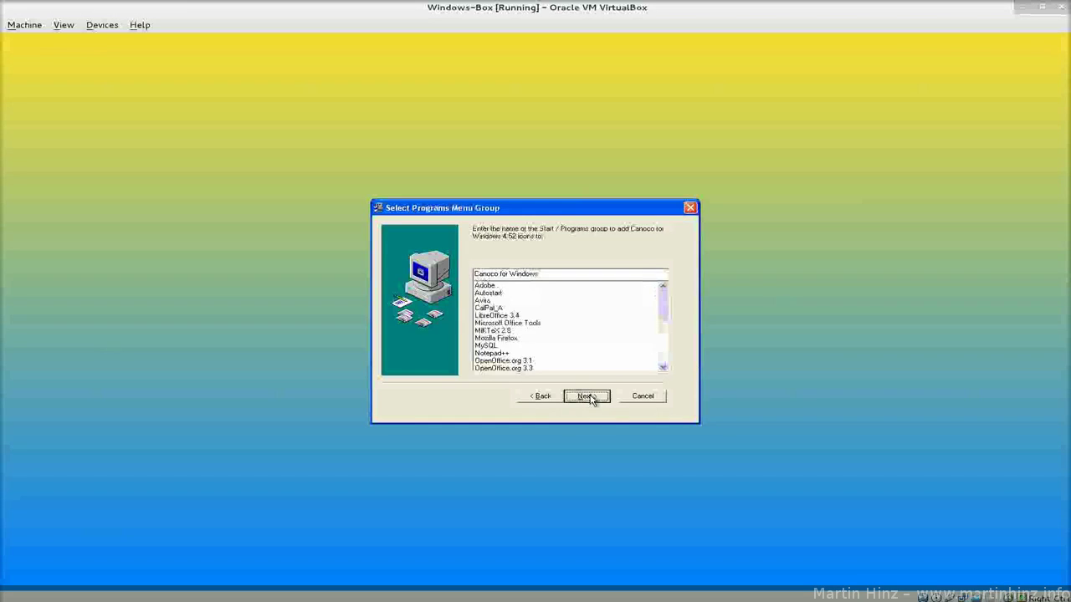
pyautogui.click(589, 397)
pyautogui.click(589, 397)
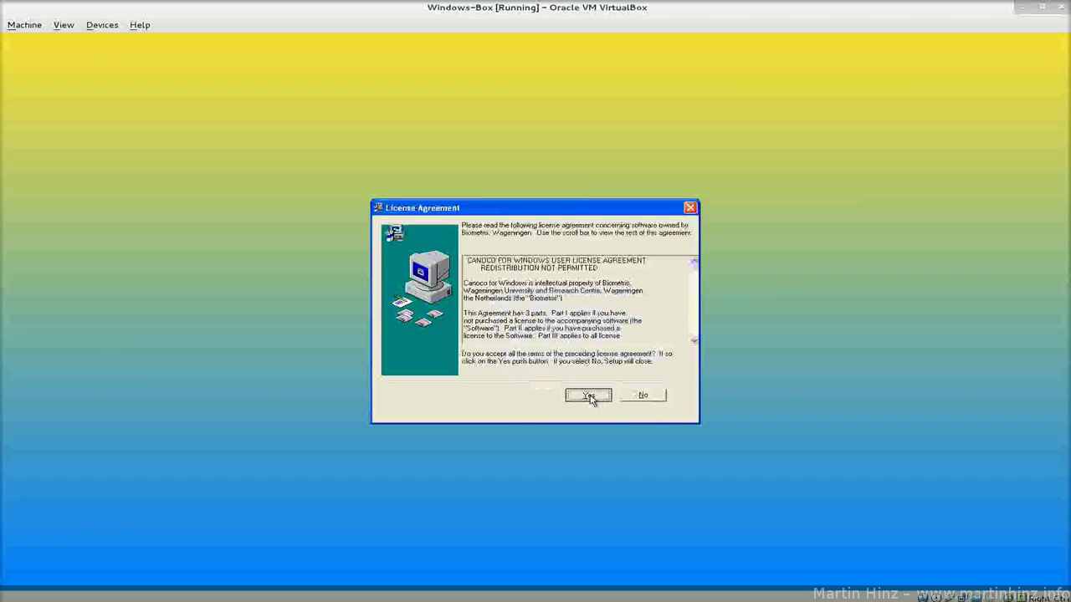
# - Accept both license agreements, run the Canoco for Windows 4.52 installation and finish the setup
pyautogui.click(590, 397)
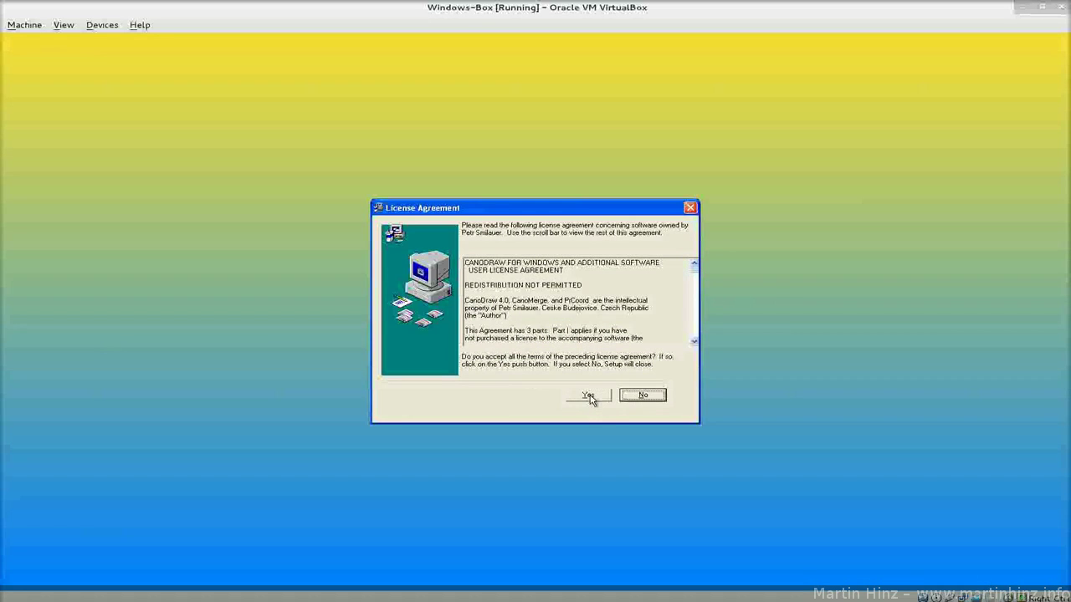
pyautogui.click(590, 397)
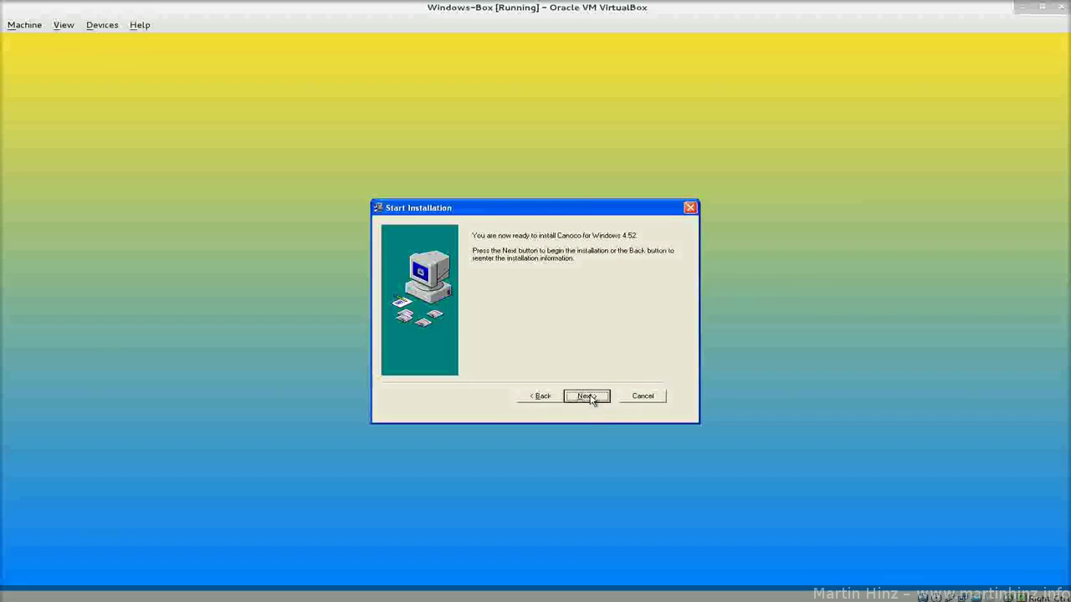
pyautogui.click(590, 397)
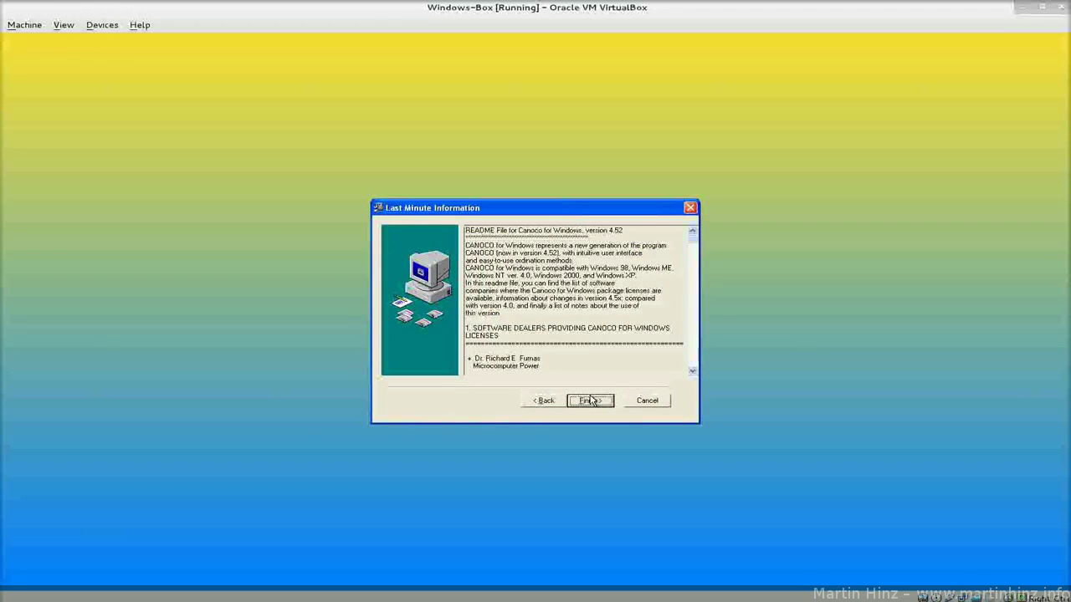
pyautogui.click(590, 399)
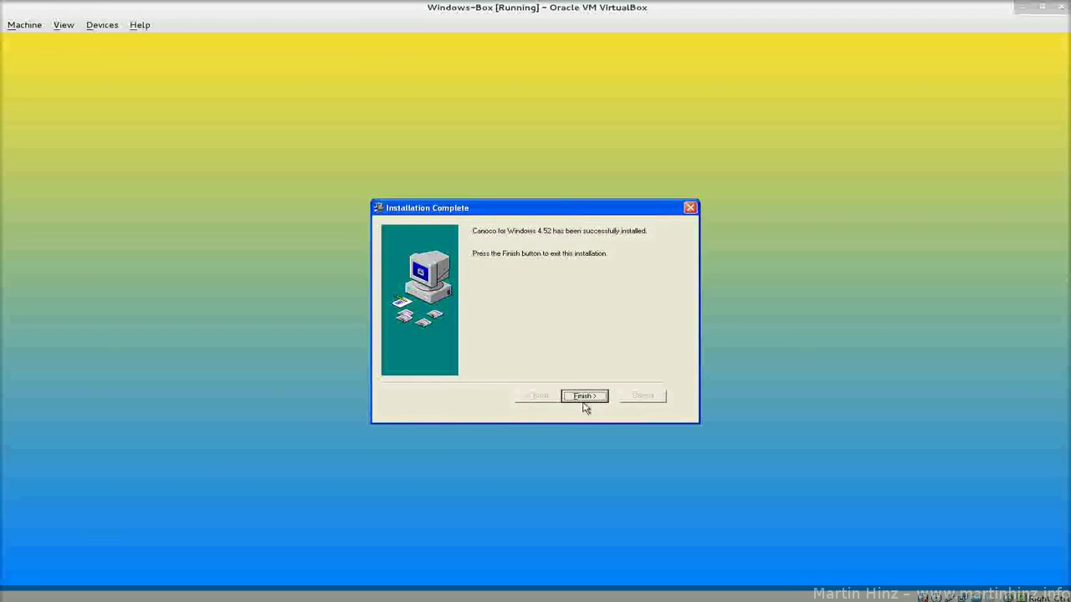
pyautogui.click(586, 399)
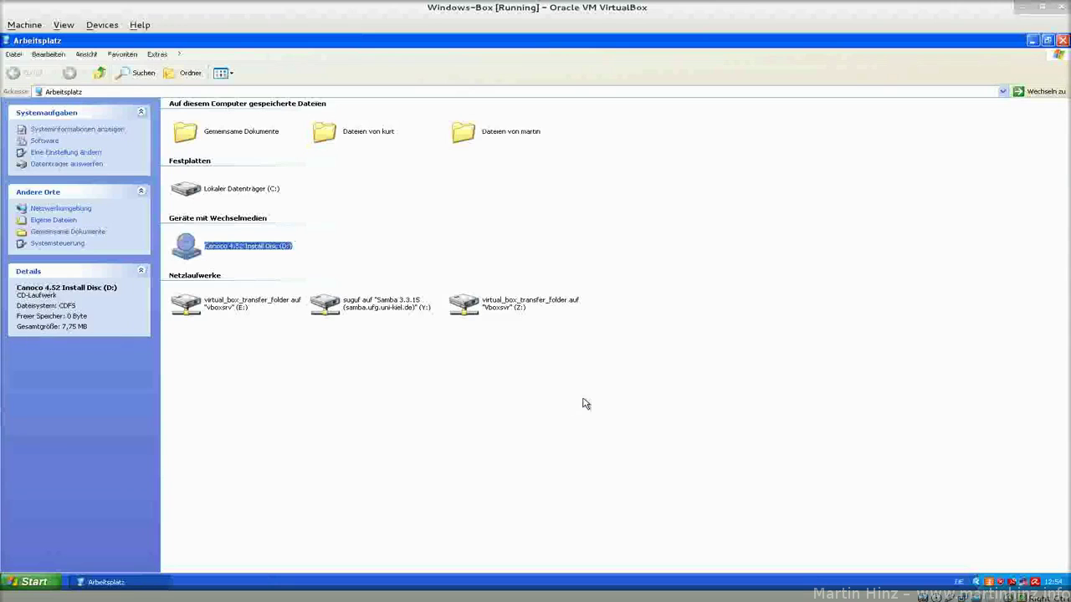
# - Launch Canoco for Windows 4.5, dismiss the tip of the day and reposition the program window
pyautogui.click(39, 586)
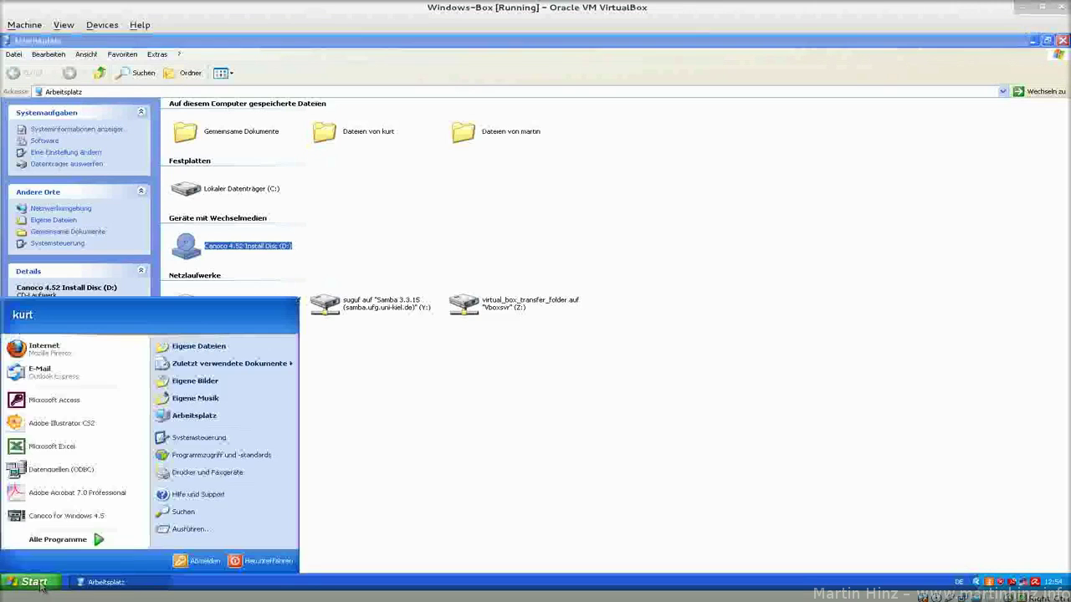
pyautogui.click(59, 540)
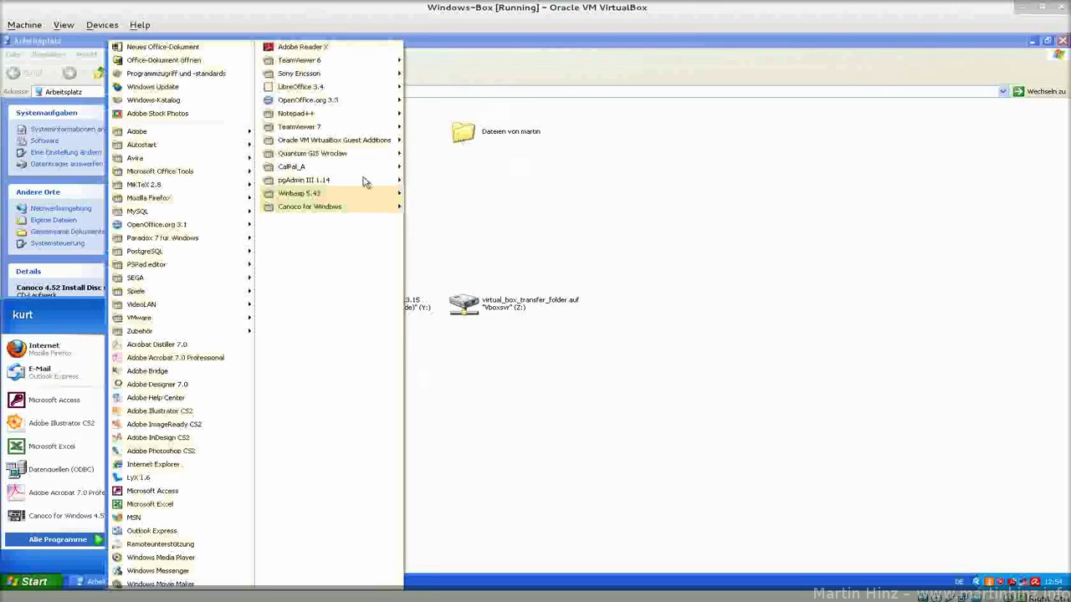
pyautogui.moveTo(311, 215)
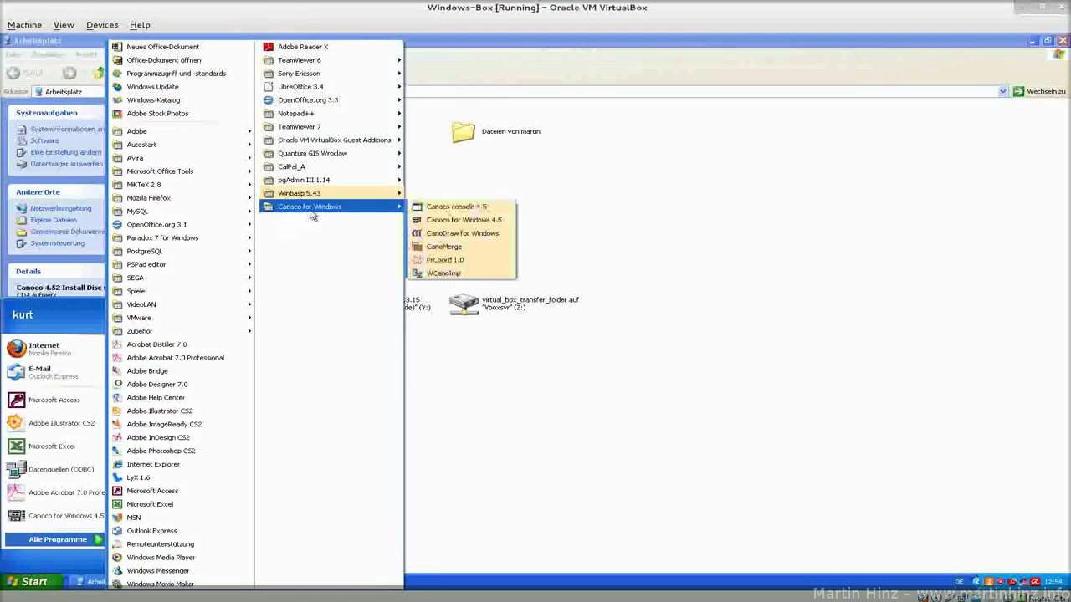
pyautogui.click(494, 223)
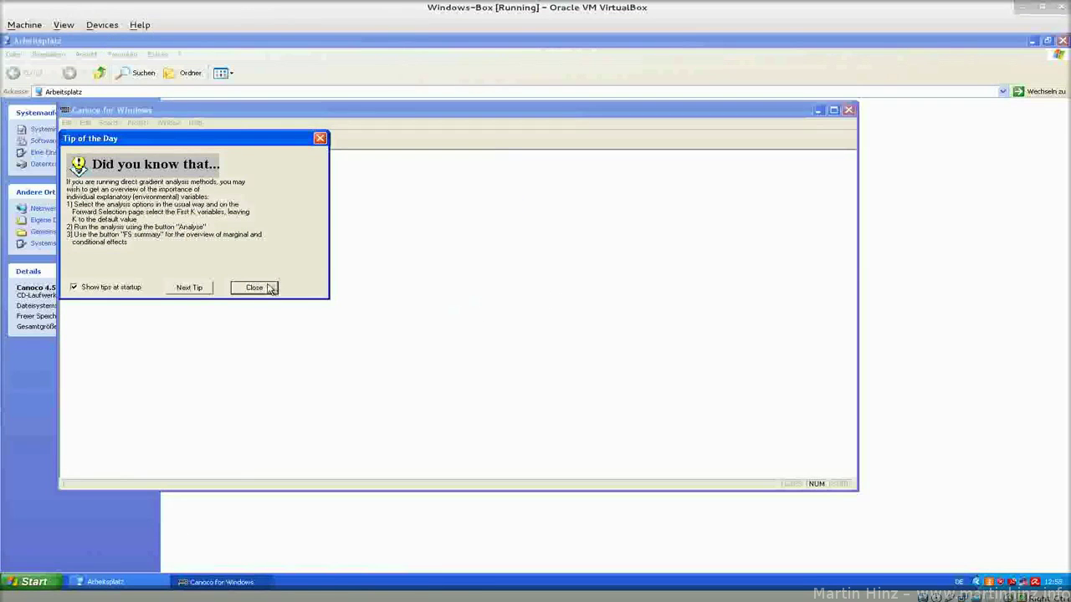
pyautogui.click(254, 287)
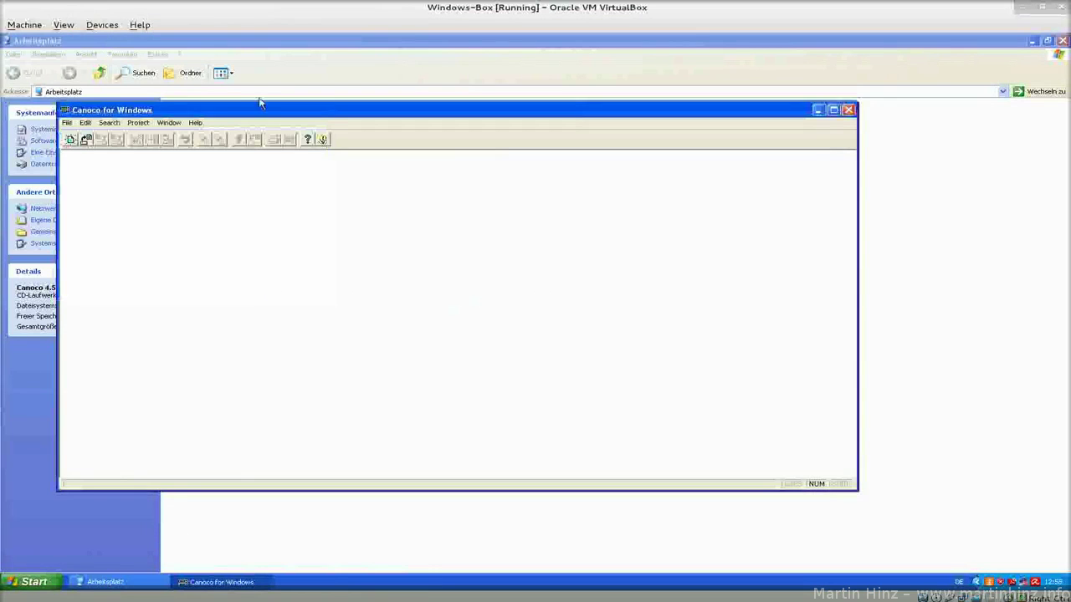
pyautogui.moveTo(246, 108); pyautogui.dragTo(342, 98)
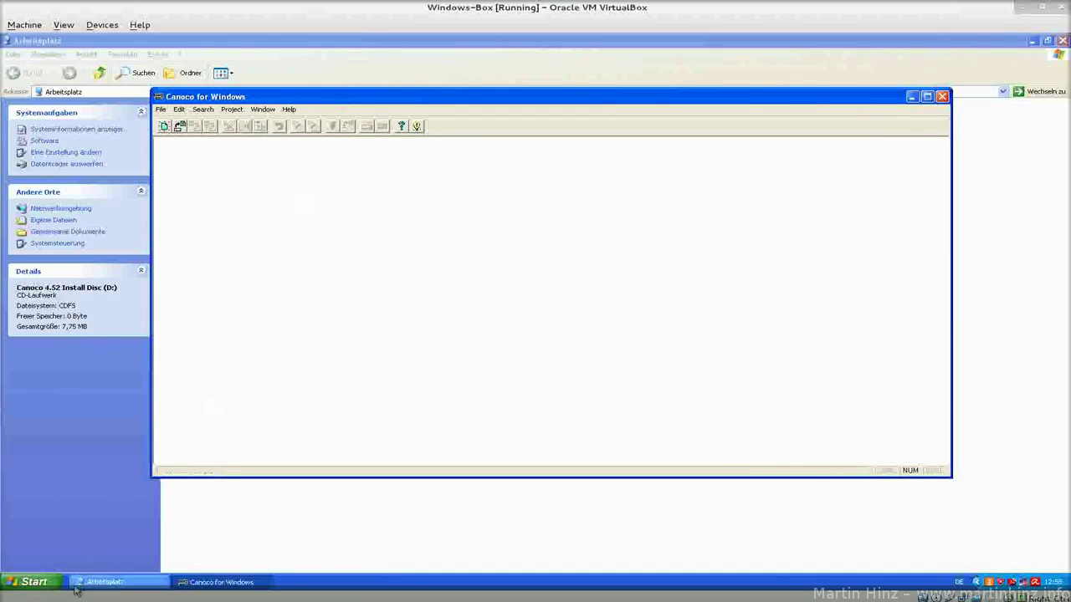
# - Open the Excel 97-2003 table grabenwerke_klatt from the virtual_box_transfer_folder network drive (E:) in Microsoft Excel
pyautogui.click(105, 581)
pyautogui.moveTo(337, 343); pyautogui.dragTo(250, 301)
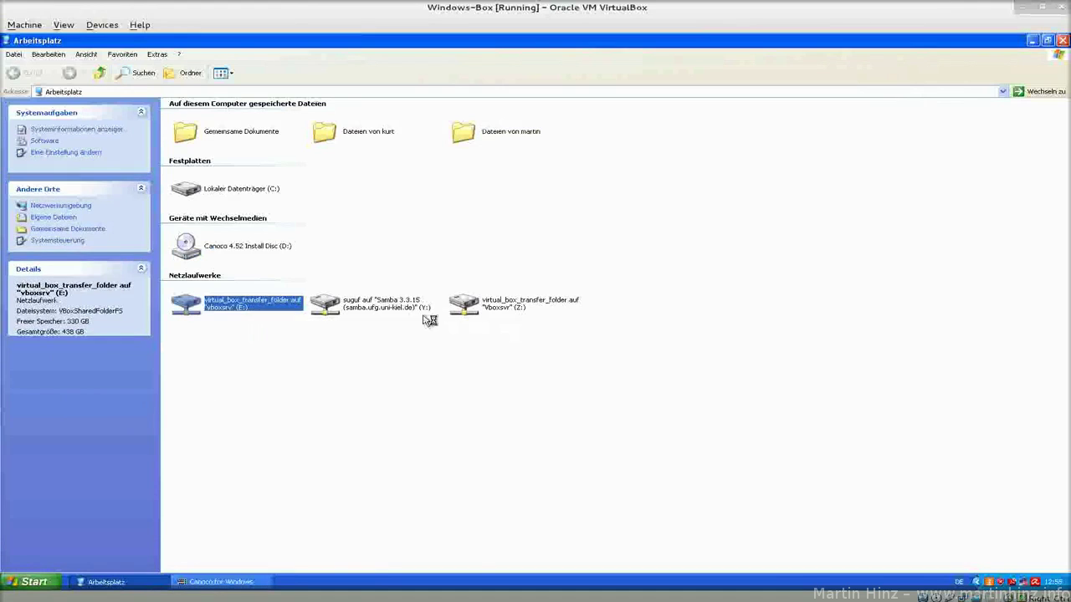
pyautogui.scroll(-9, 354, 354)
pyautogui.scroll(-7, 354, 354)
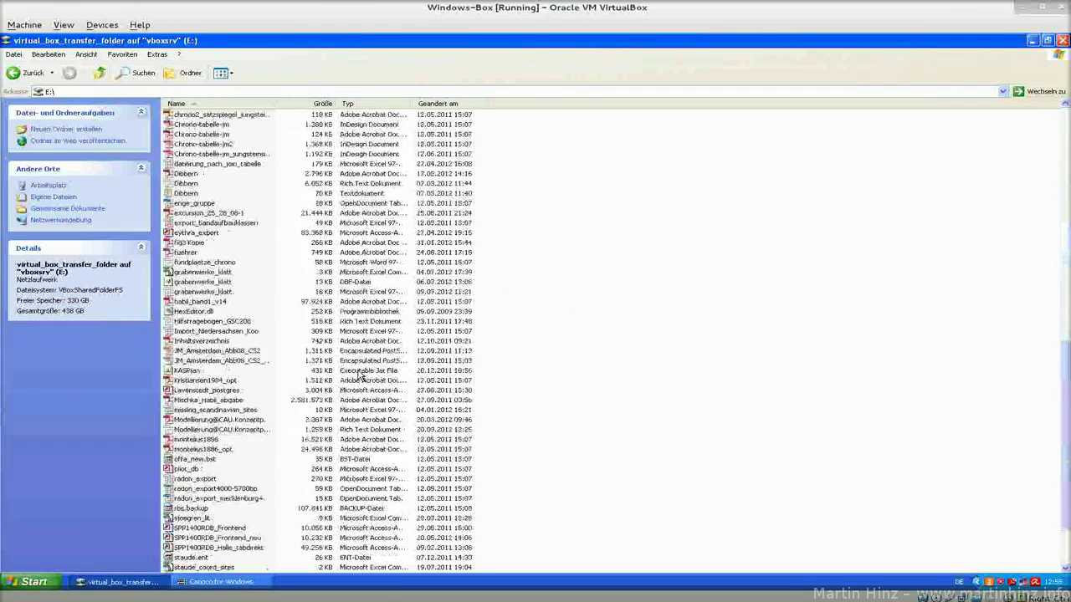
pyautogui.click(205, 293)
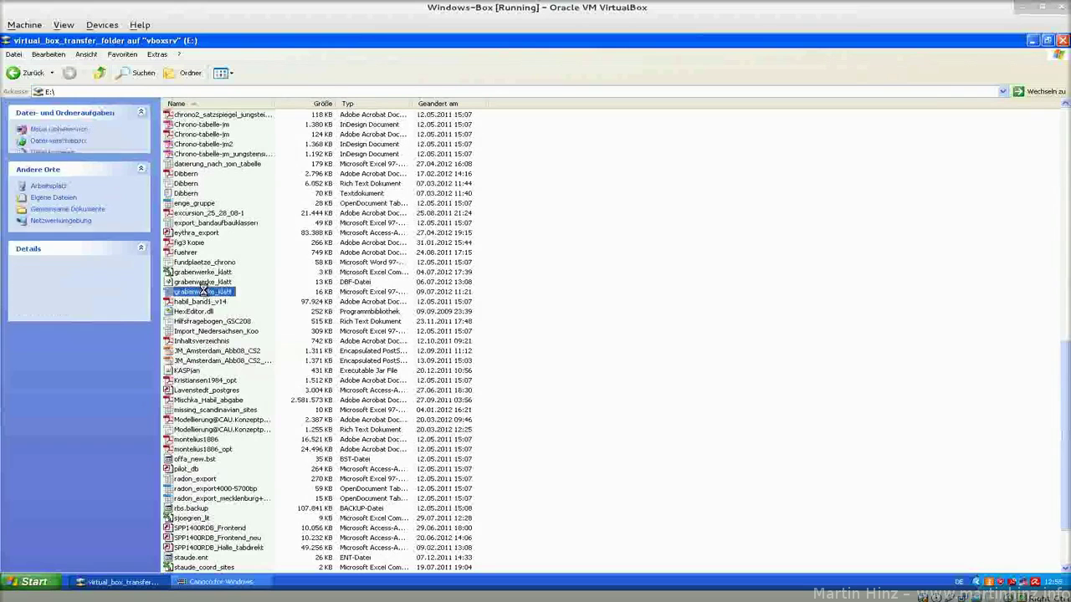
pyautogui.rightClick(210, 292)
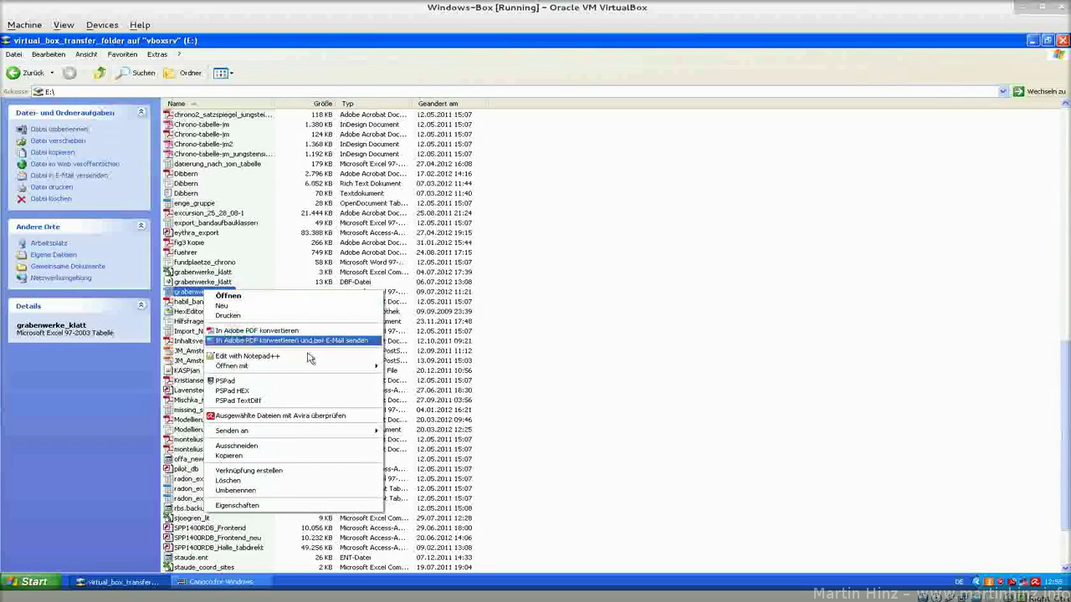
pyautogui.moveTo(318, 368)
pyautogui.click(426, 378)
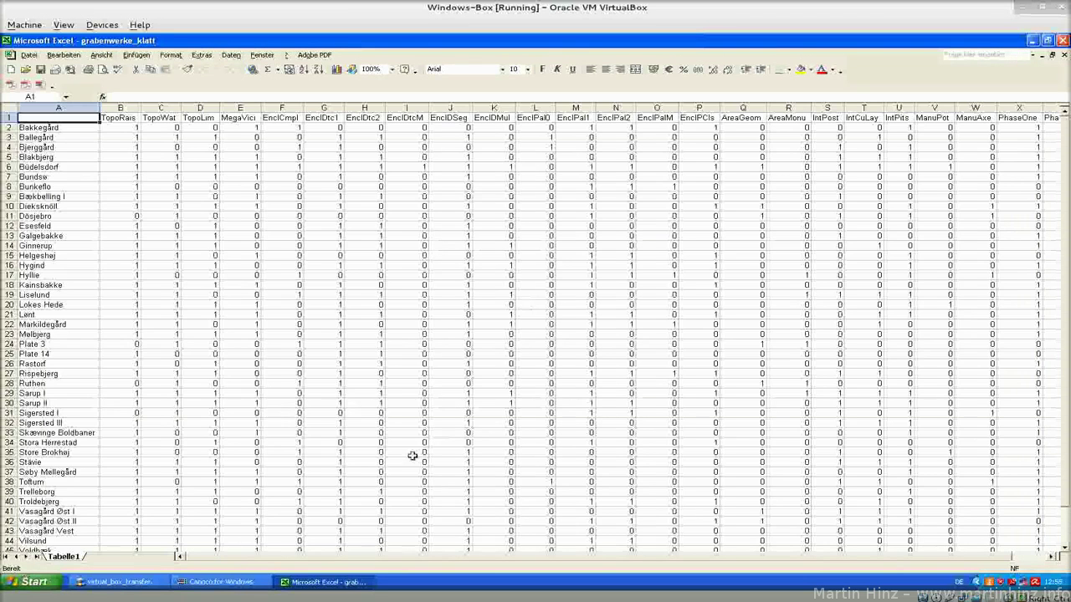
# - Select the entire data table from A1 to Z48, including the site names and variable headings
pyautogui.click(186, 338)
pyautogui.hotkey('ctrl', 'Up')
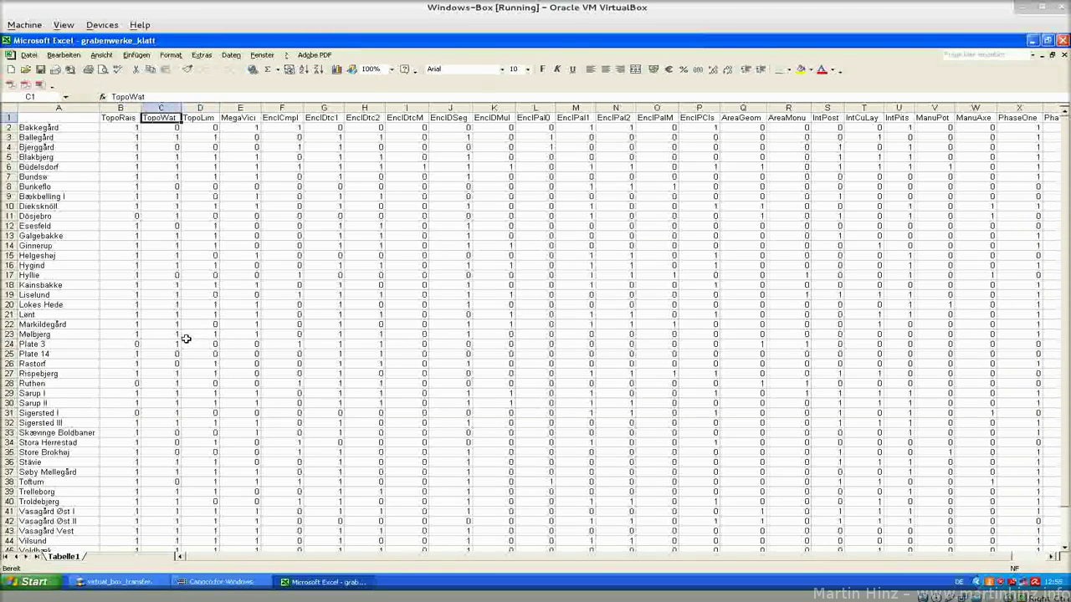
pyautogui.hotkey('ctrl', 'Right')
pyautogui.hotkey('ctrl', 'Left')
pyautogui.press('Left')
pyautogui.press('Right')
pyautogui.press('Down')
pyautogui.press('Down')
pyautogui.press('Down')
pyautogui.press('Down')
pyautogui.press('Down')
pyautogui.press('Down')
pyautogui.press('Down')
pyautogui.press('Down')
pyautogui.press('Down')
pyautogui.press('Down')
pyautogui.press('Down')
pyautogui.press('Down')
pyautogui.press('Down')
pyautogui.press('Down')
pyautogui.press('Down')
pyautogui.press('Down')
pyautogui.press('Down')
pyautogui.press('Down')
pyautogui.press('Down')
pyautogui.press('Down')
pyautogui.hotkey('shift', 'Up')
pyautogui.hotkey('shift', 'Up')
pyautogui.hotkey('shift', 'Up')
pyautogui.hotkey('shift', 'Up')
pyautogui.hotkey('shift', 'Up')
pyautogui.hotkey('shift', 'Up')
pyautogui.hotkey('shift', 'Up')
pyautogui.hotkey('shift', 'Up')
pyautogui.hotkey('shift', 'Up')
pyautogui.hotkey('shift', 'Up')
pyautogui.hotkey('shift', 'Up')
pyautogui.hotkey('shift', 'Up')
pyautogui.hotkey('shift', 'Up')
pyautogui.hotkey('shift', 'Up')
pyautogui.hotkey('shift', 'Up')
pyautogui.hotkey('shift', 'Up')
pyautogui.hotkey('shift', 'Up')
pyautogui.hotkey('shift', 'Up')
pyautogui.hotkey('shift', 'Up')
pyautogui.hotkey('shift', 'Up')
pyautogui.hotkey('shift', 'Up')
pyautogui.hotkey('shift', 'Up')
pyautogui.hotkey('shift', 'Up')
pyautogui.hotkey('shift', 'Up')
pyautogui.hotkey('shift', 'Up')
pyautogui.hotkey('shift', 'Up')
pyautogui.hotkey('shift', 'Up')
pyautogui.hotkey('shift', 'Up')
pyautogui.hotkey('shift', 'Up')
pyautogui.hotkey('shift', 'Up')
pyautogui.hotkey('shift', 'Up')
pyautogui.hotkey('shift', 'Up')
pyautogui.hotkey('shift', 'Up')
pyautogui.hotkey('shift', 'Up')
pyautogui.hotkey('shift', 'Up')
pyautogui.hotkey('shift', 'Up')
pyautogui.hotkey('shift', 'Up')
pyautogui.hotkey('shift', 'Up')
pyautogui.hotkey('shift', 'Up')
pyautogui.hotkey('shift', 'Up')
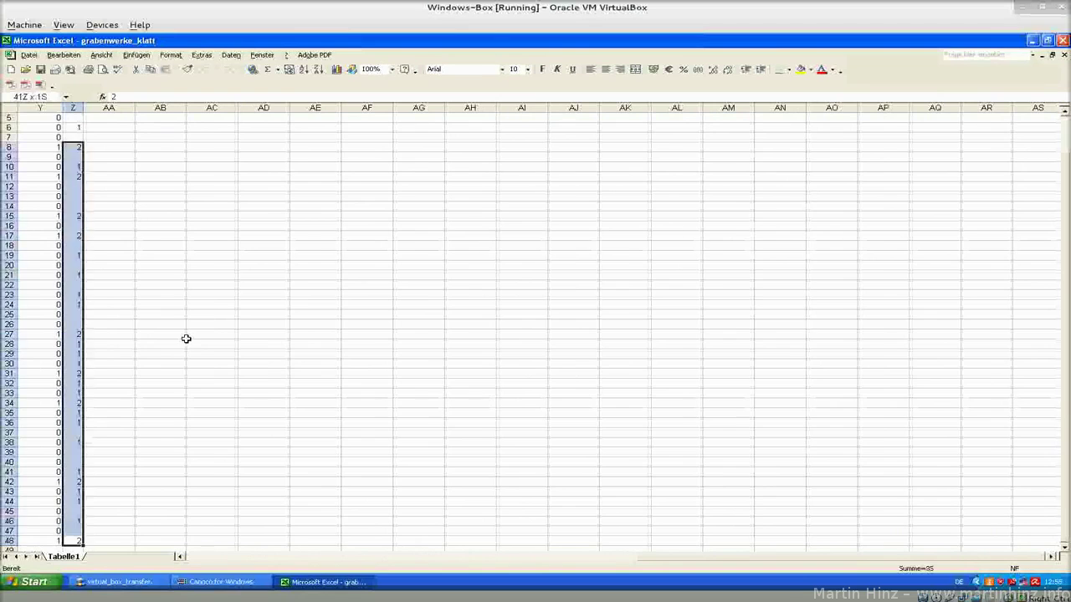
pyautogui.hotkey('ctrl', 'shift', 'Left')
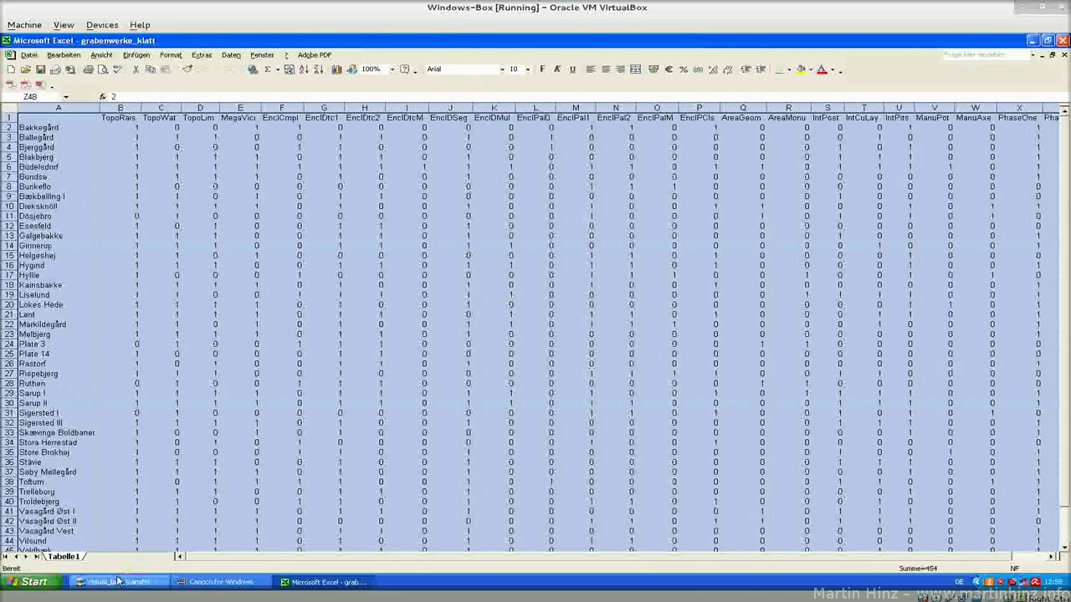
# - Launch WCanoImp from the Canoco for Windows program group and move its window clear of the table
pyautogui.click(33, 582)
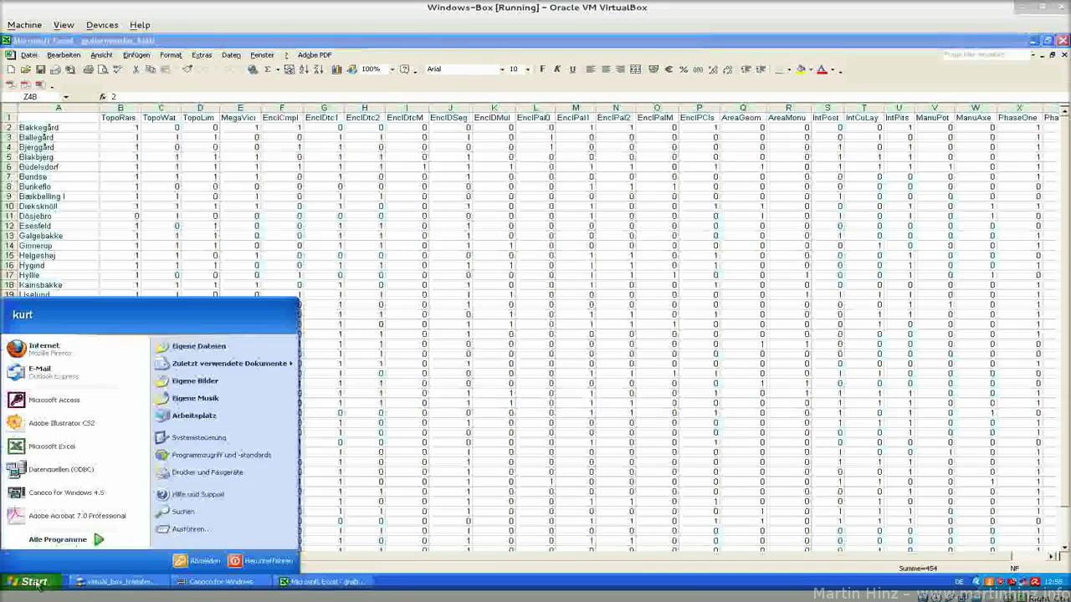
pyautogui.click(69, 542)
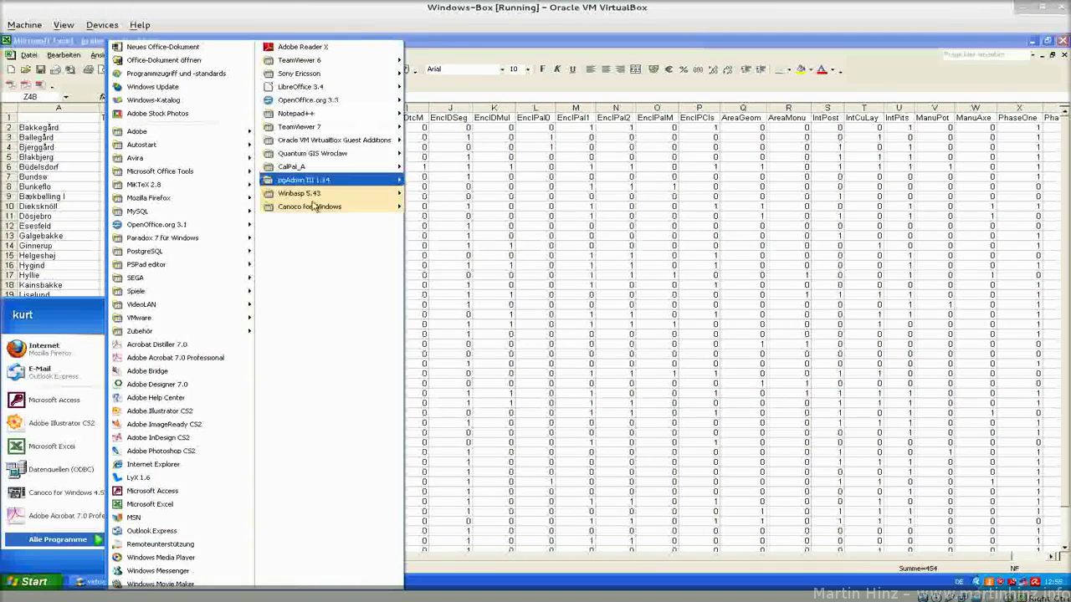
pyautogui.moveTo(322, 207)
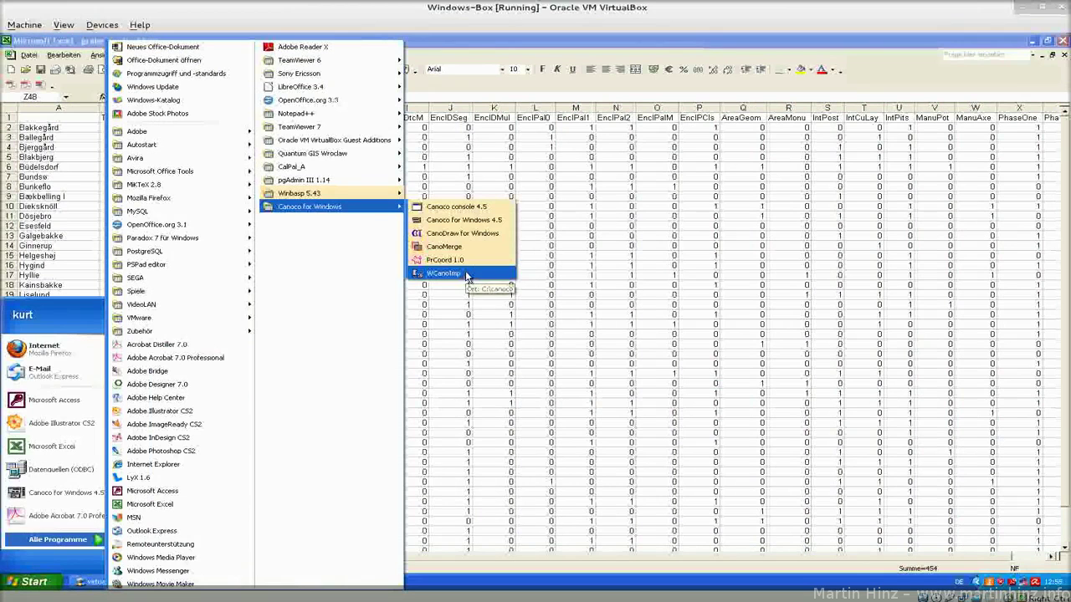
pyautogui.click(467, 275)
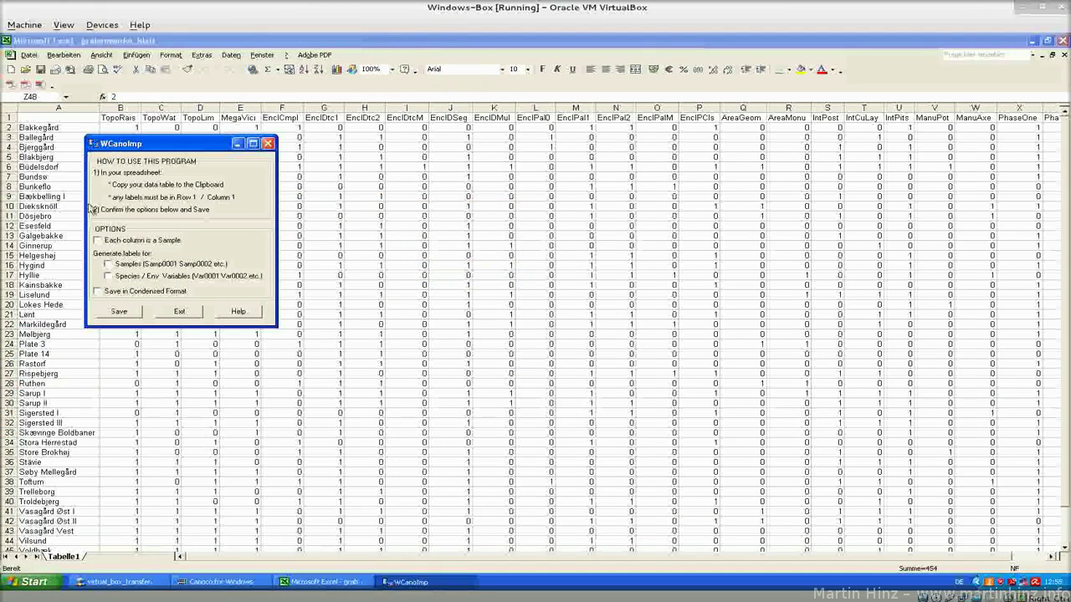
pyautogui.moveTo(172, 144); pyautogui.dragTo(894, 92)
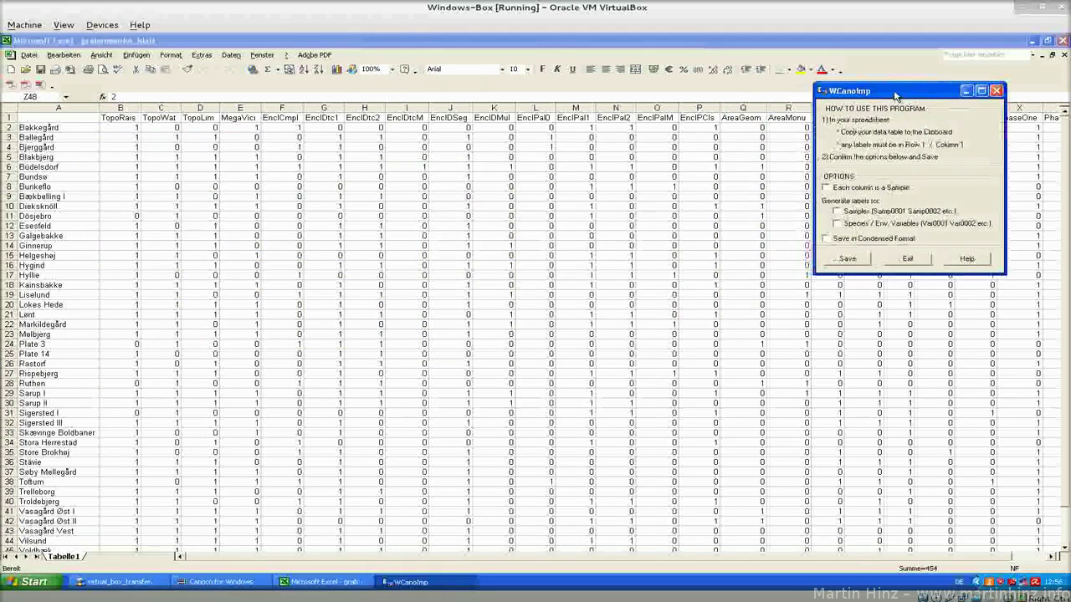
# - Copy the entire grabenwerke_klatt data table in Excel, including site names and variable headings, to the clipboard
pyautogui.click(552, 44)
pyautogui.hotkey('ctrl', 'a')
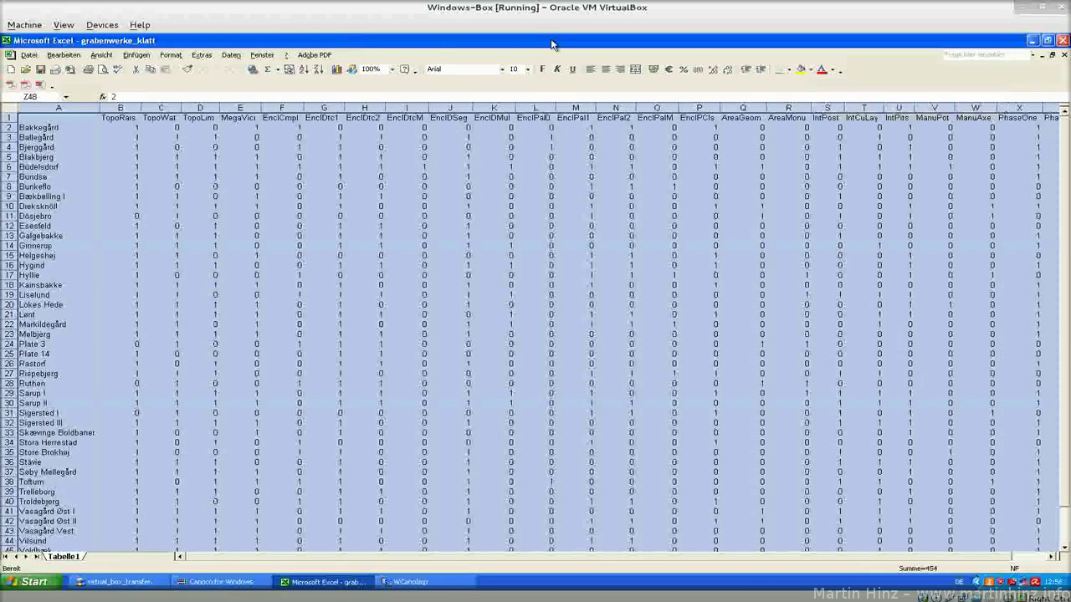
pyautogui.hotkey('ctrl', 'c')
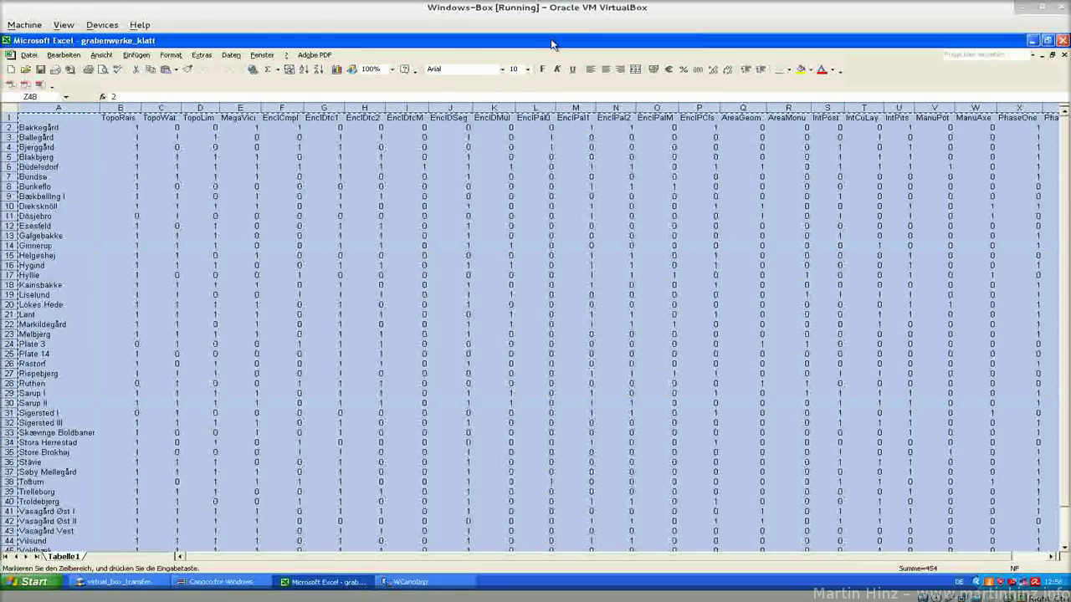
pyautogui.click(74, 59)
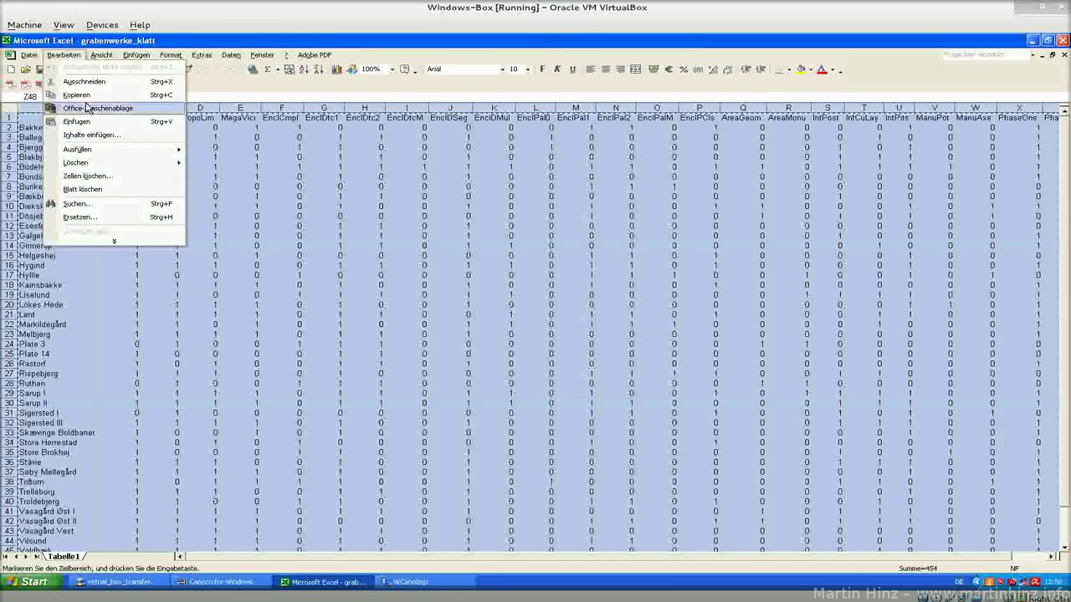
pyautogui.click(96, 98)
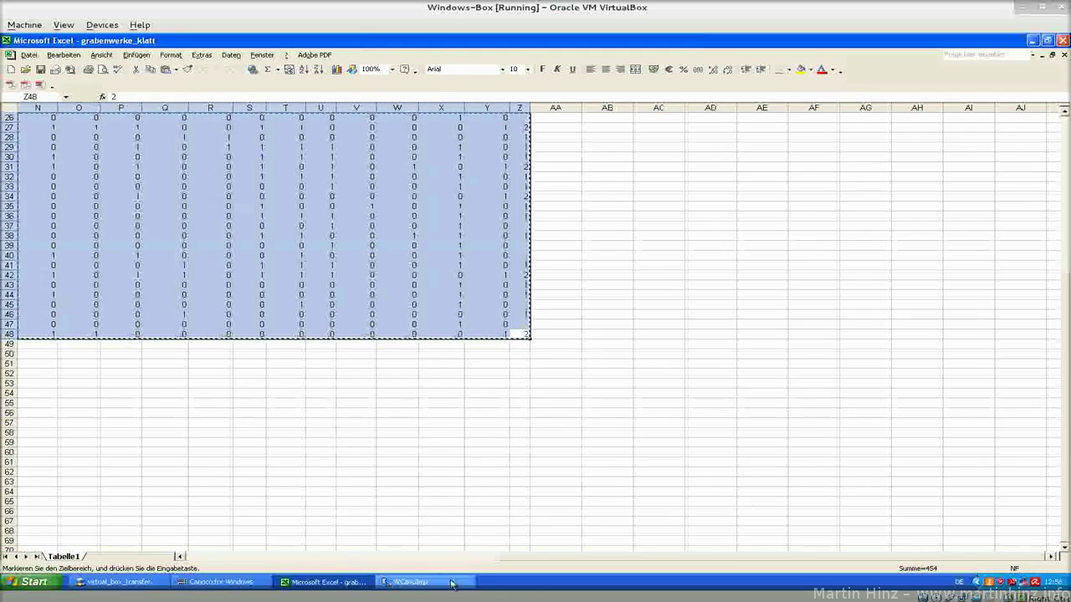
# - Switch to WCanoImp and save the copied table as canotest in CANOCO data format in Eigene Dateien, leaving all import options off
pyautogui.click(407, 581)
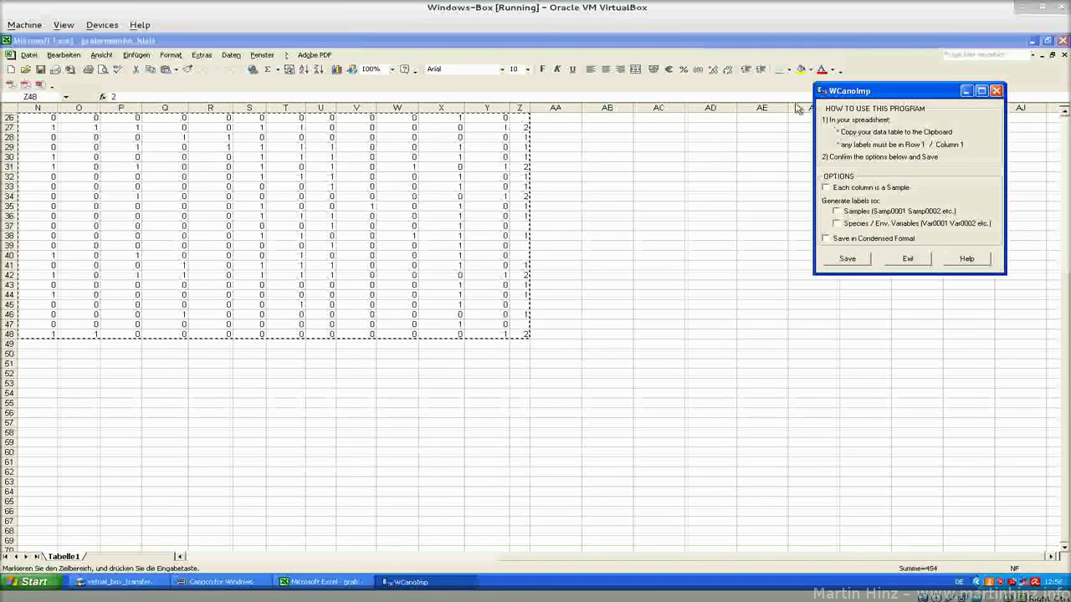
pyautogui.moveTo(840, 94); pyautogui.dragTo(547, 165)
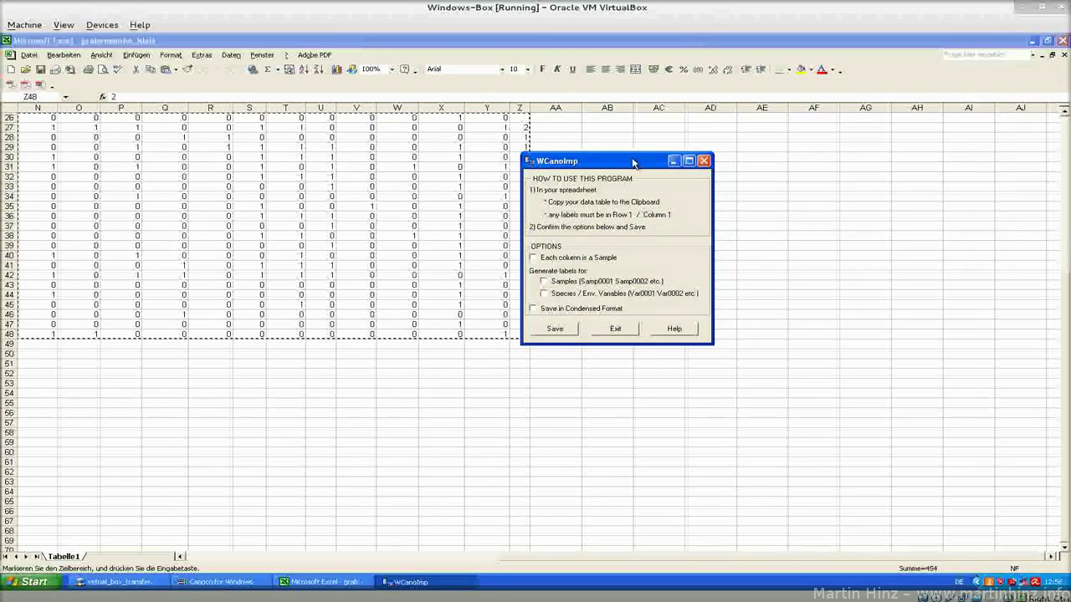
pyautogui.click(554, 332)
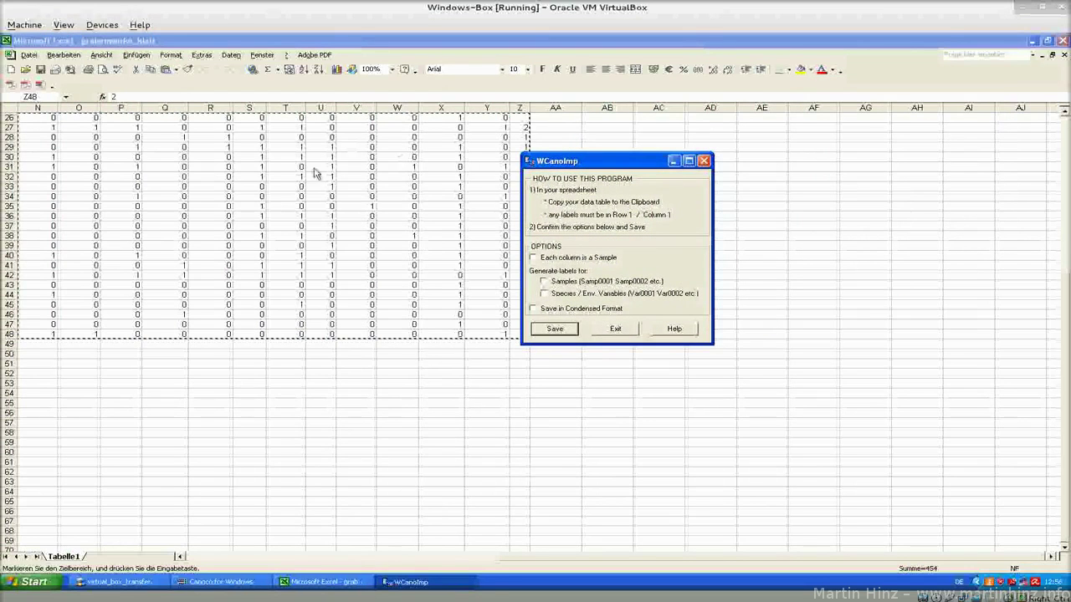
pyautogui.click(554, 332)
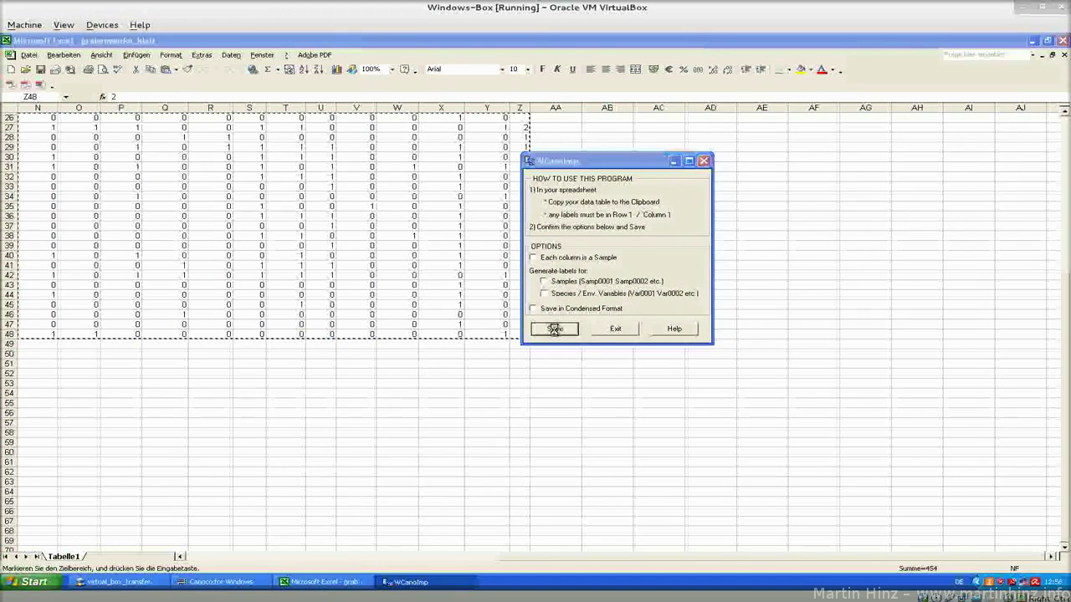
pyautogui.write('c')
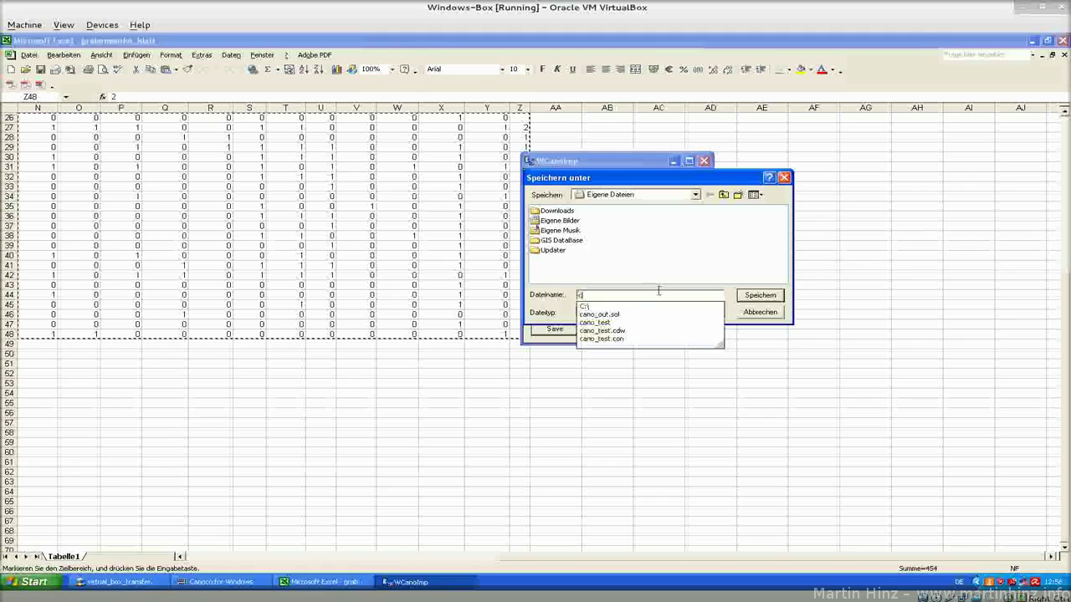
pyautogui.write('anotest')
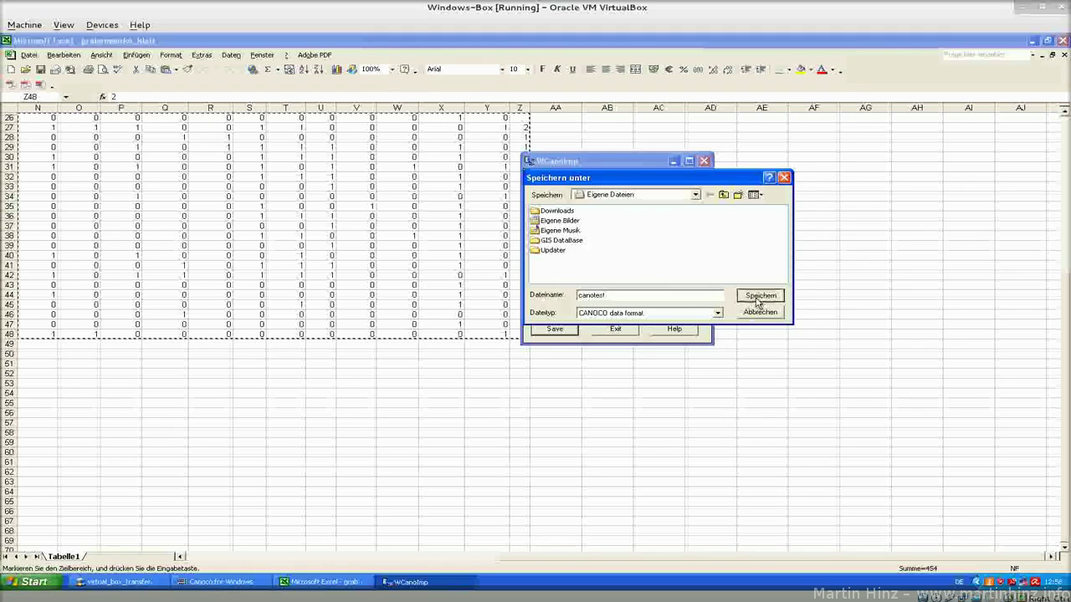
pyautogui.click(756, 300)
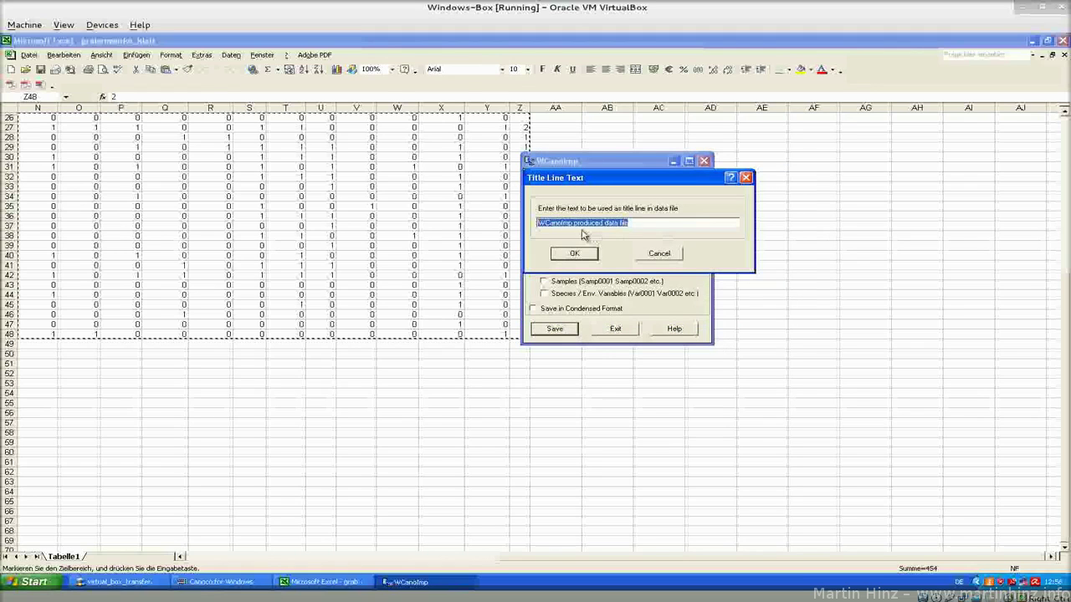
# - Accept the default title line "WCanoImp produced data file" and finish creating the data file
pyautogui.click(574, 256)
pyautogui.click(574, 254)
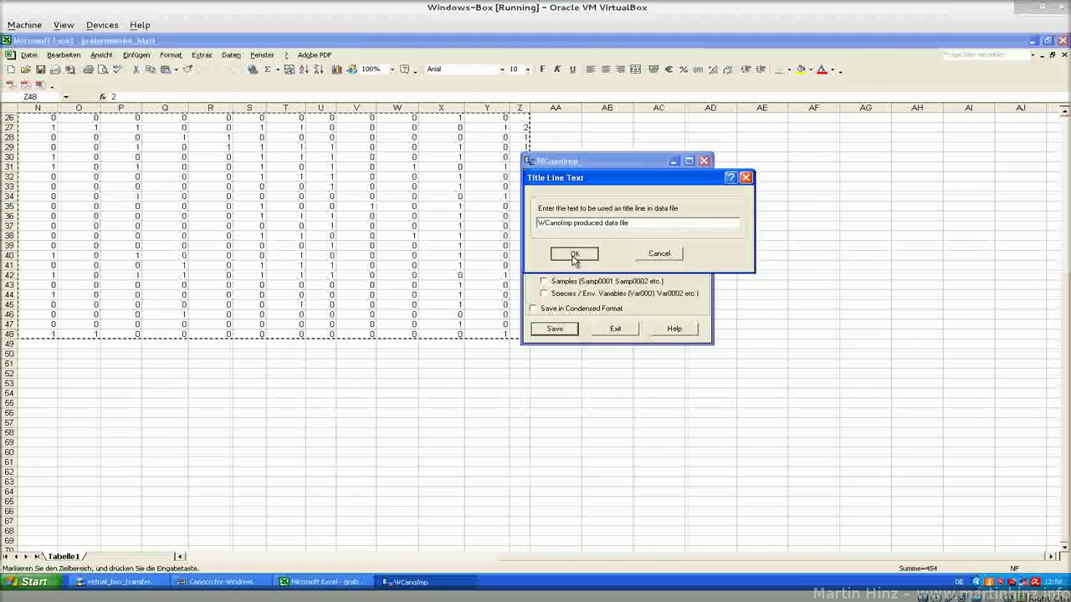
pyautogui.click(534, 342)
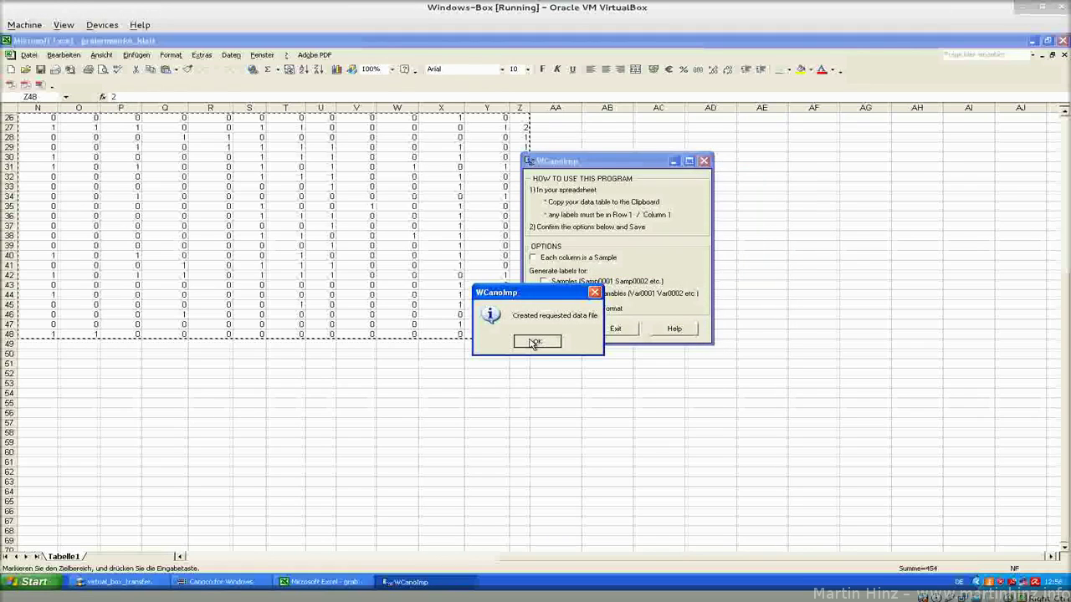
pyautogui.click(534, 343)
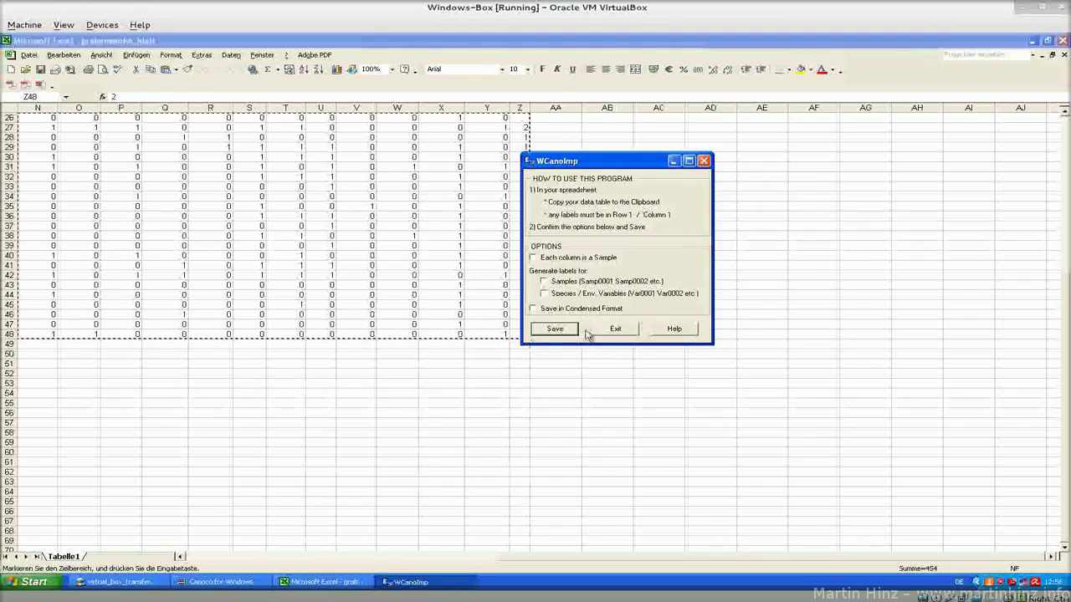
# - Switch to Canoco for Windows and create a new project with only species data available
pyautogui.click(218, 585)
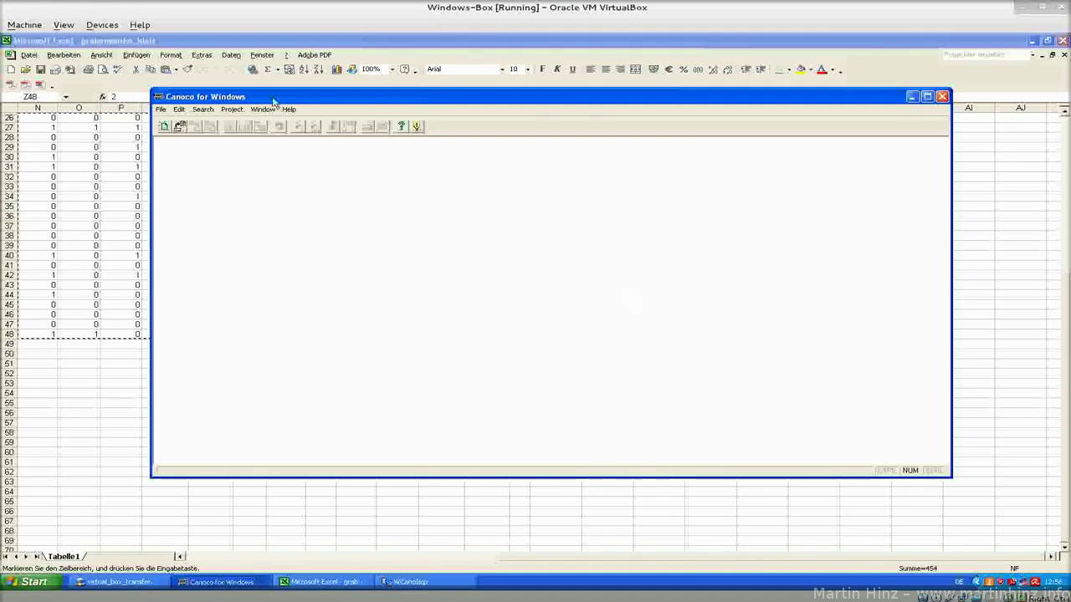
pyautogui.click(161, 110)
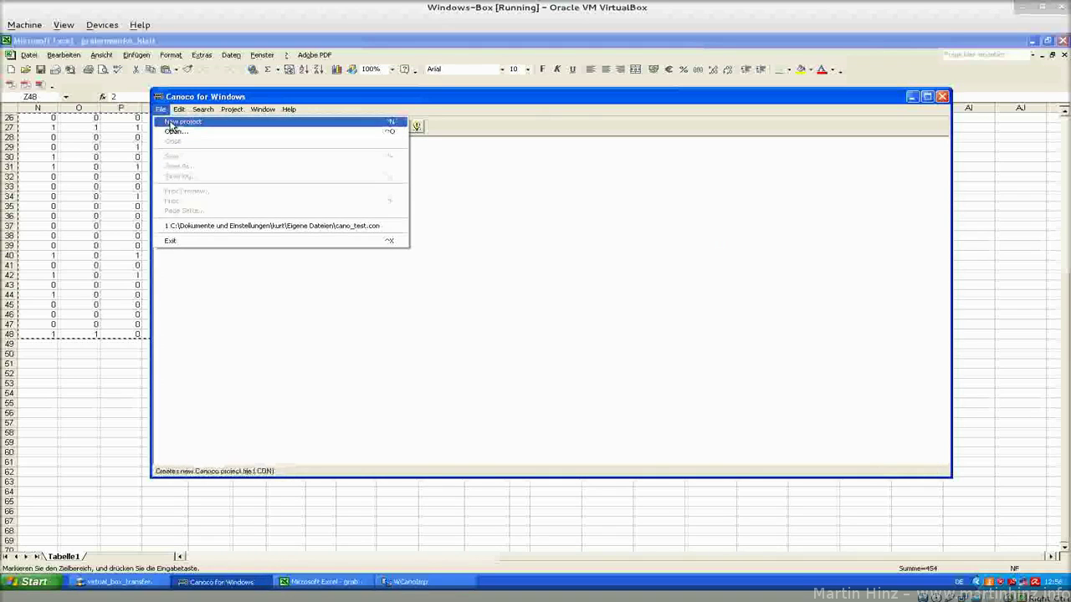
pyautogui.click(171, 123)
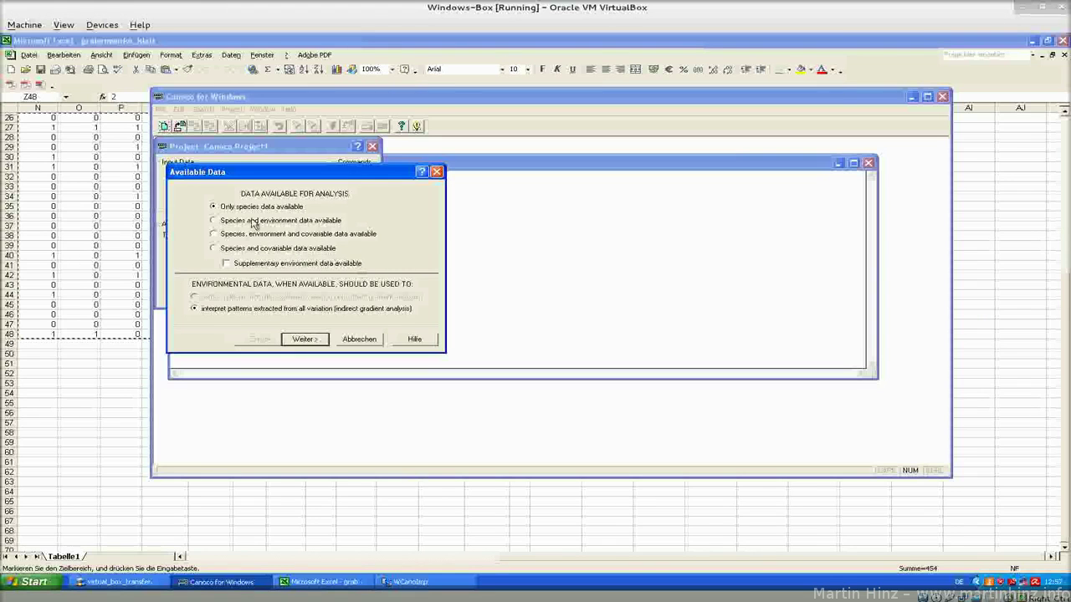
pyautogui.click(305, 342)
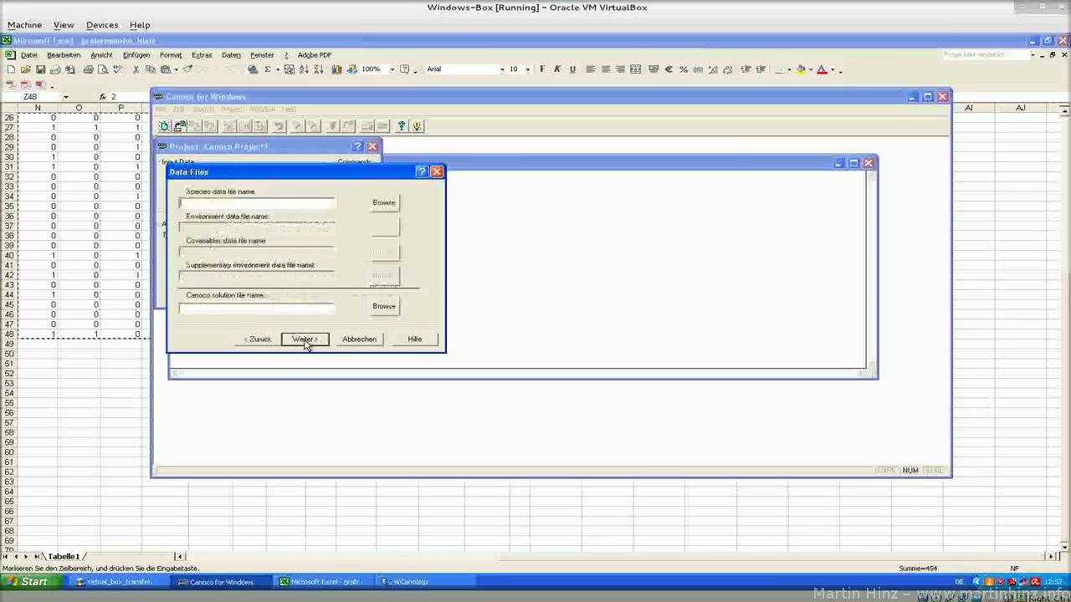
# - Choose the Canoco data file from Eigene Dateien as the project's species data file, listing all file types
pyautogui.click(385, 203)
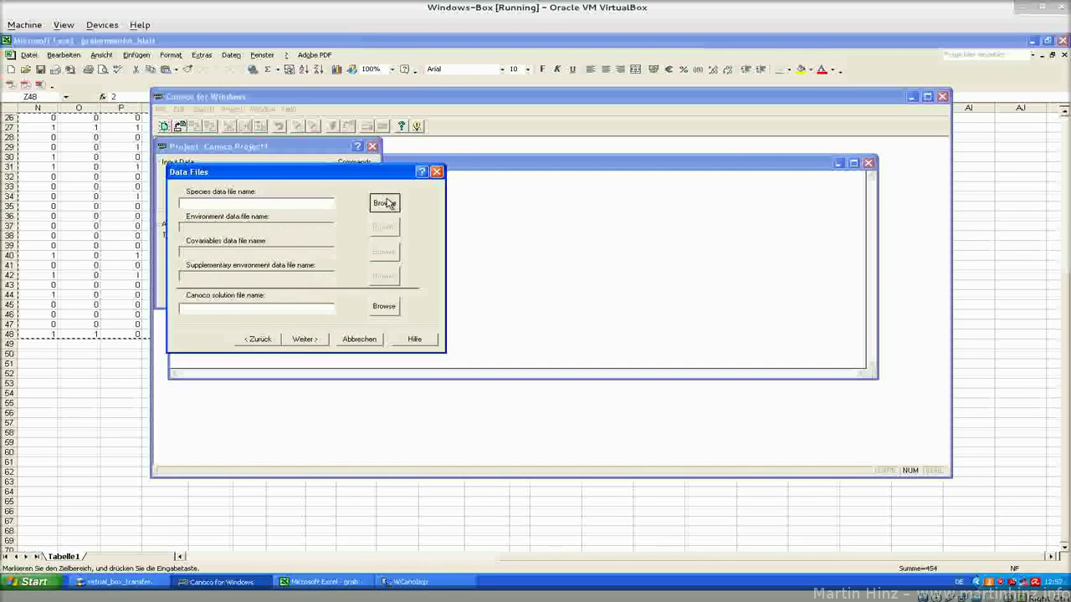
pyautogui.click(386, 203)
pyautogui.click(270, 325)
pyautogui.click(270, 335)
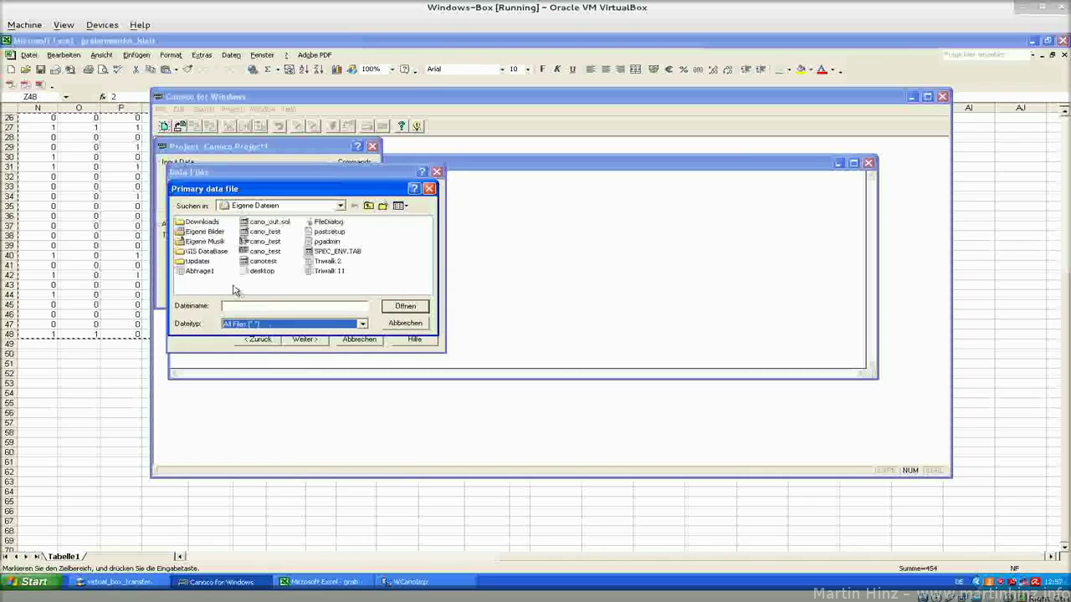
pyautogui.doubleClick(266, 239)
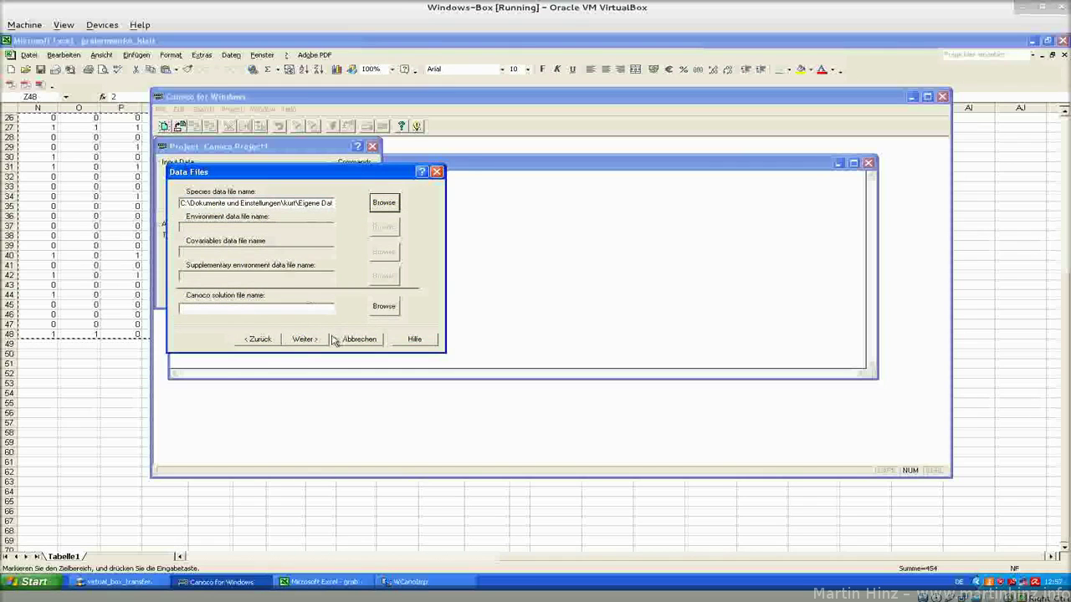
# - Set cano_out.sol in Eigene Dateien as the Canoco solution file and proceed to the analysis type
pyautogui.click(307, 339)
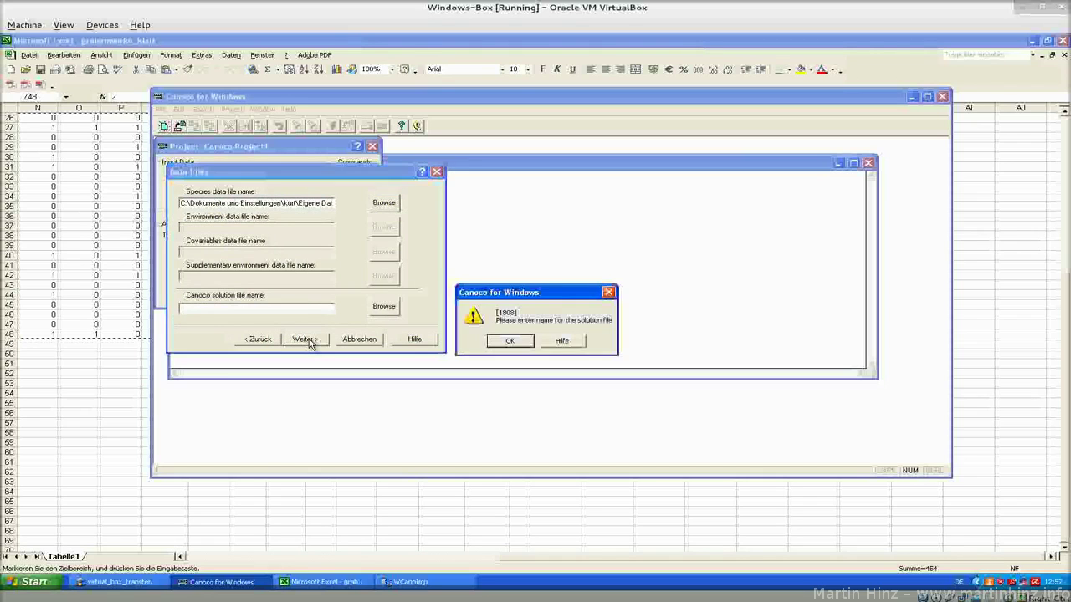
pyautogui.click(511, 340)
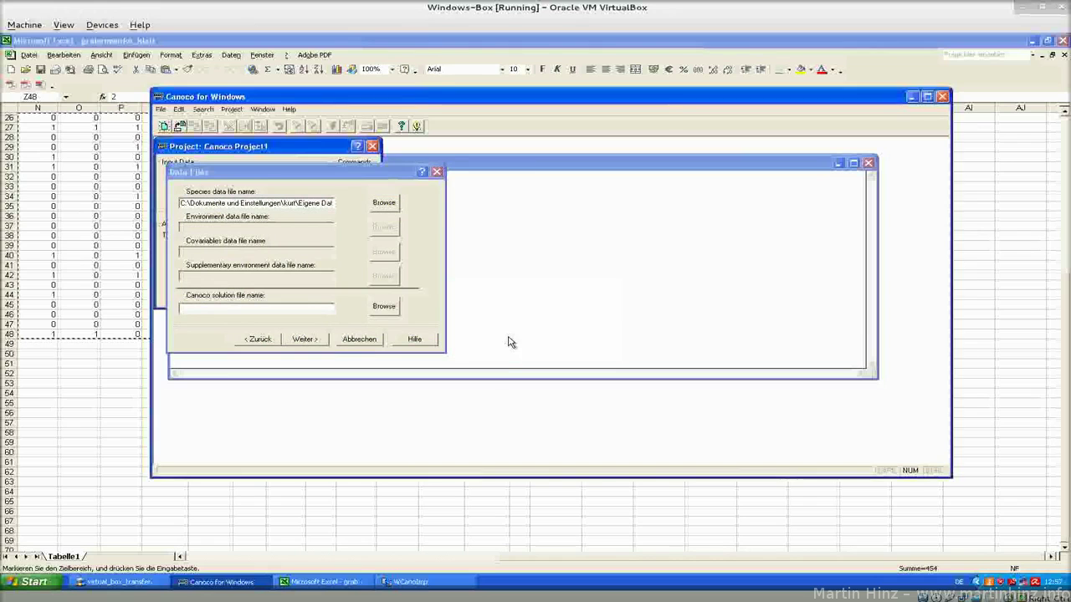
pyautogui.click(378, 306)
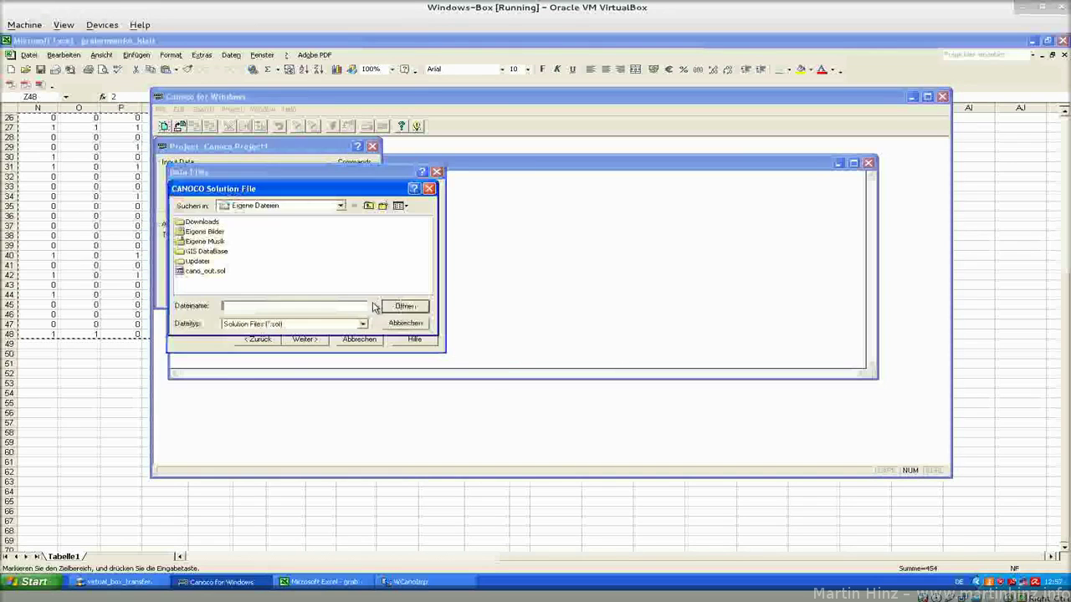
pyautogui.click(205, 270)
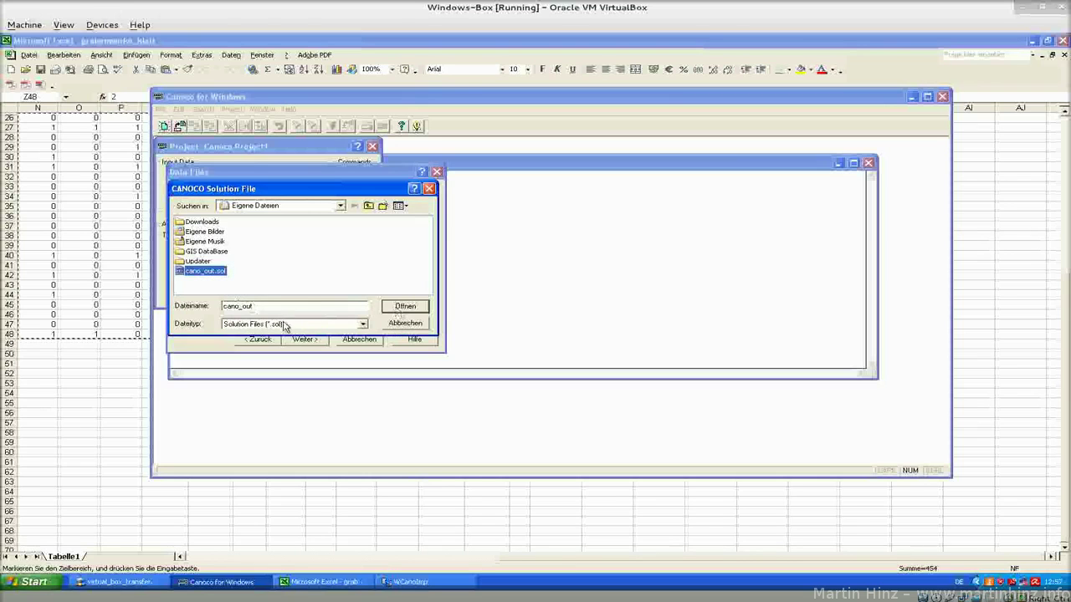
pyautogui.click(405, 307)
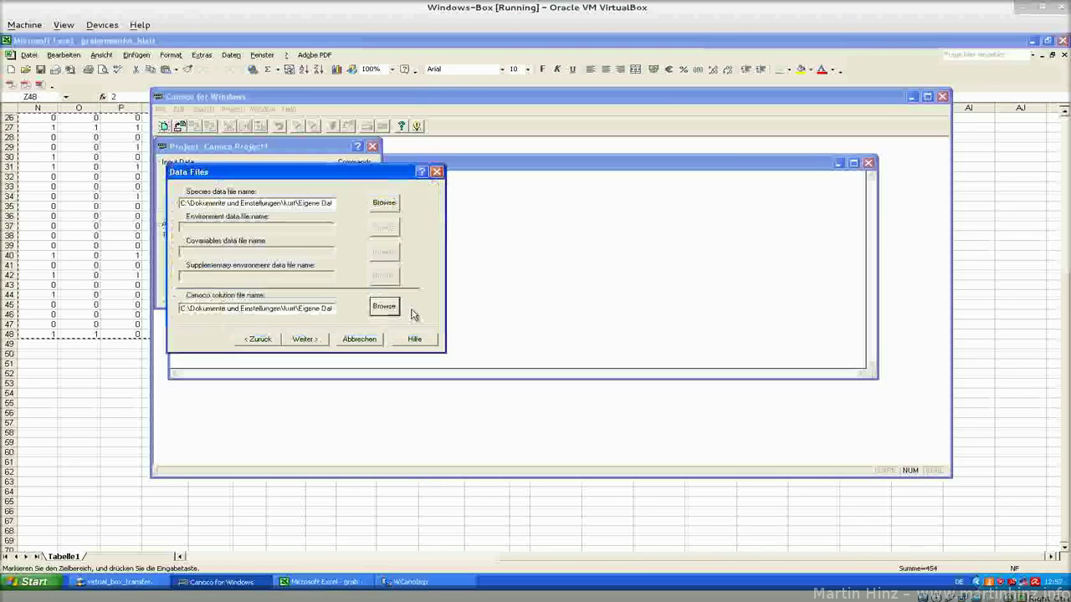
pyautogui.click(302, 341)
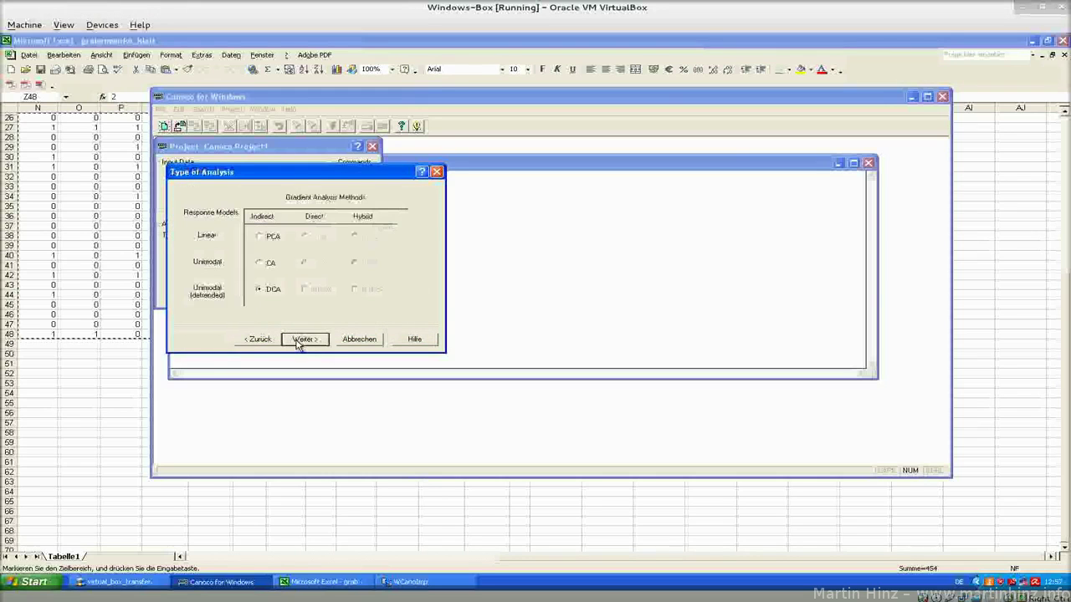
# - Select CA as the analysis type and accept symmetric scaling focus with biplot scaling
pyautogui.click(261, 264)
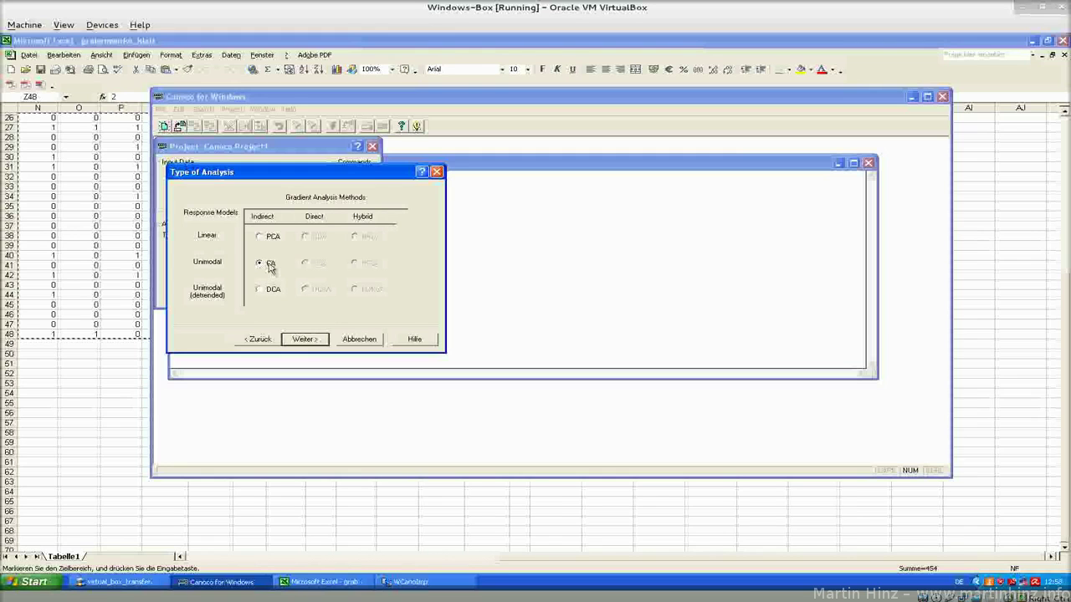
pyautogui.click(306, 340)
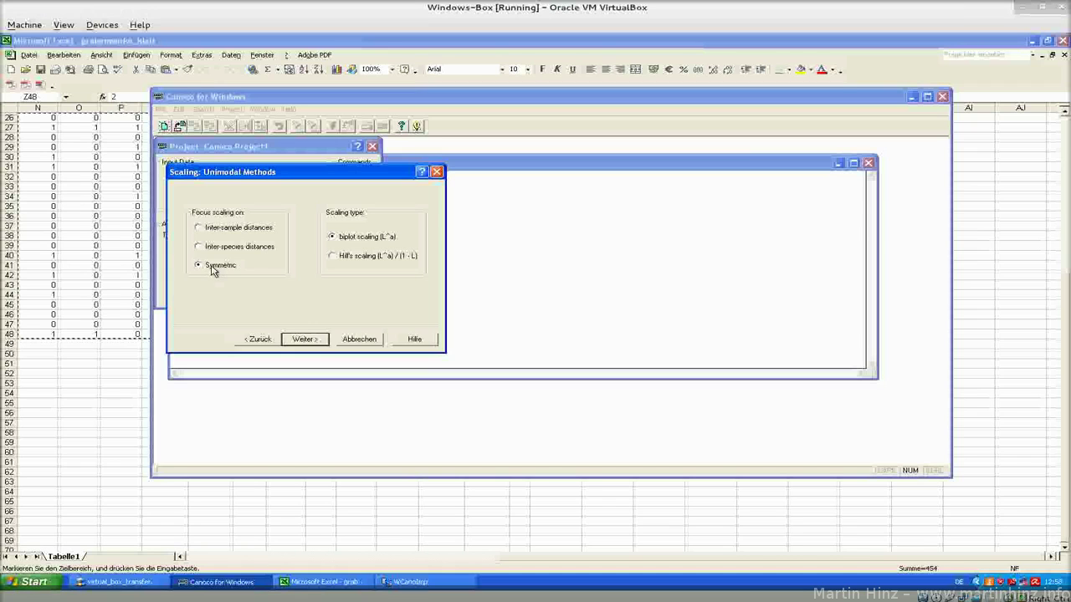
pyautogui.click(315, 338)
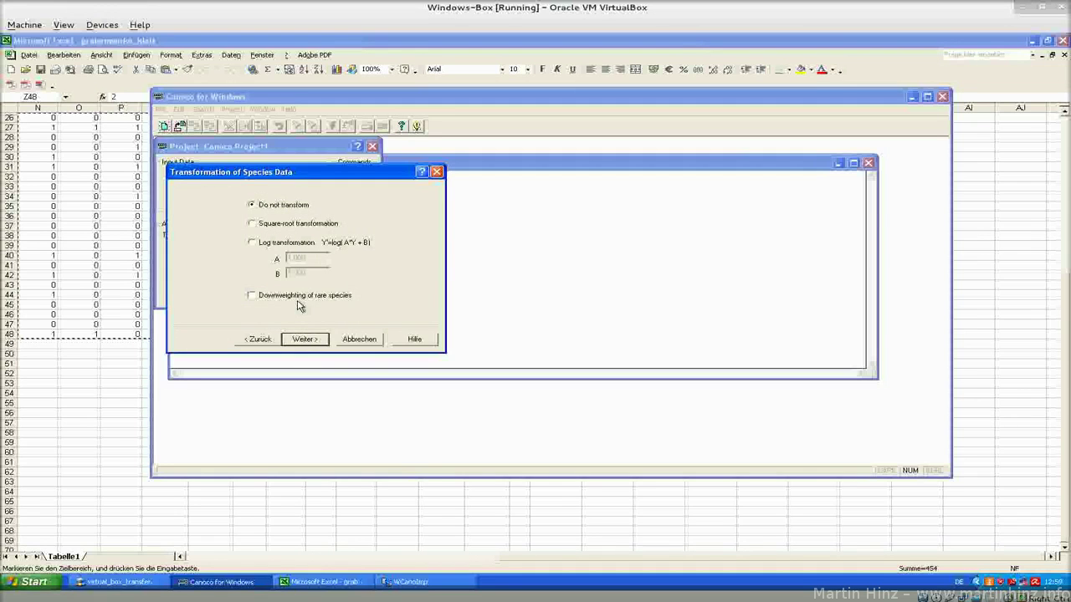
# - Leave the species data untransformed without downweighting, and check the Zeit column in the grabenwerke_klatt sheet in Excel before returning to Canoco
pyautogui.click(313, 343)
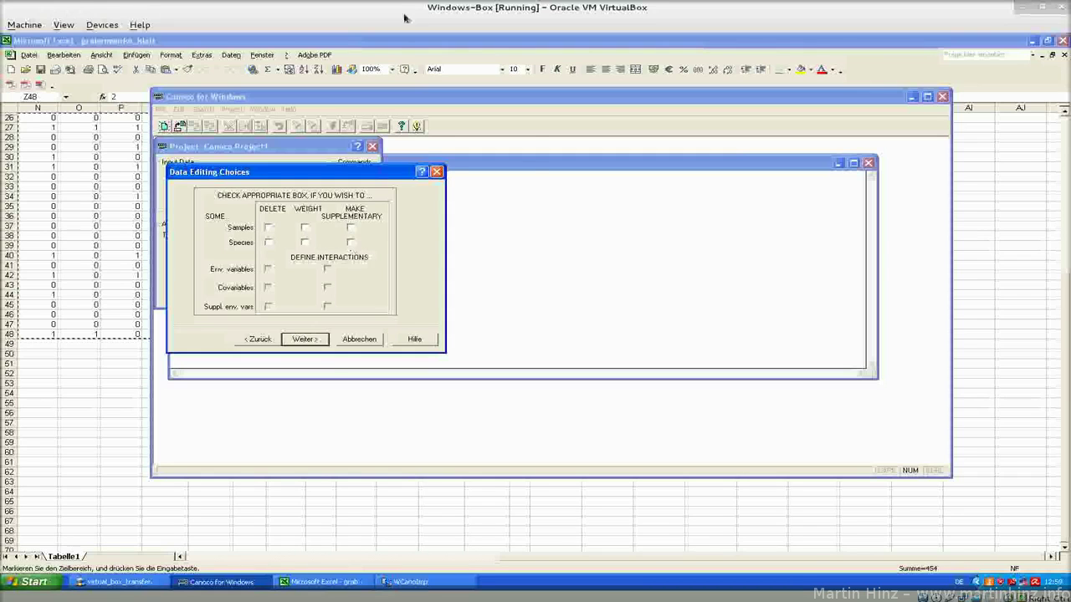
pyautogui.click(400, 42)
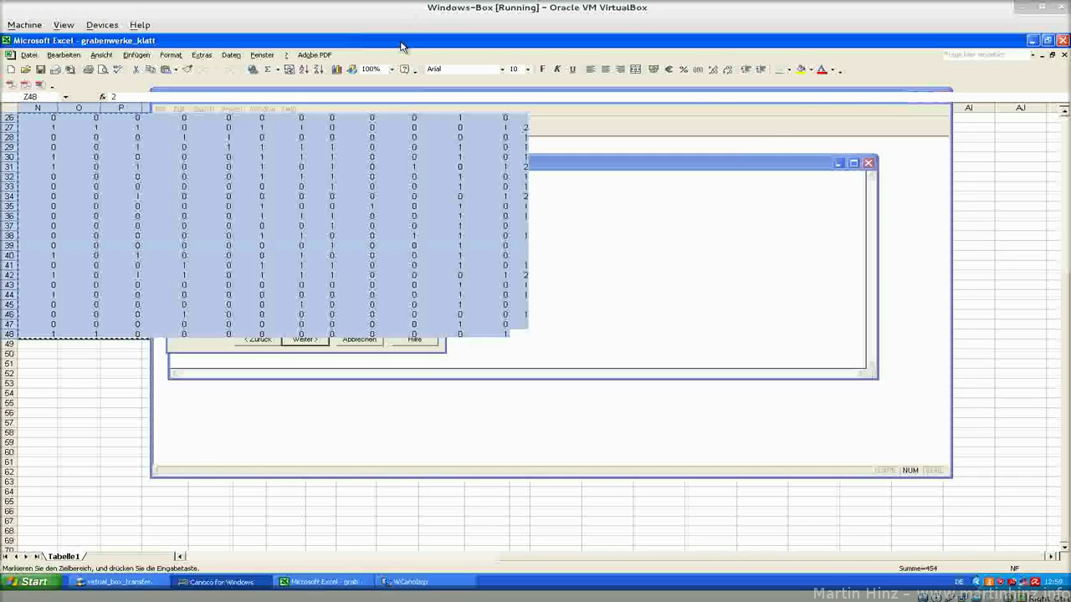
pyautogui.scroll(8, 458, 285)
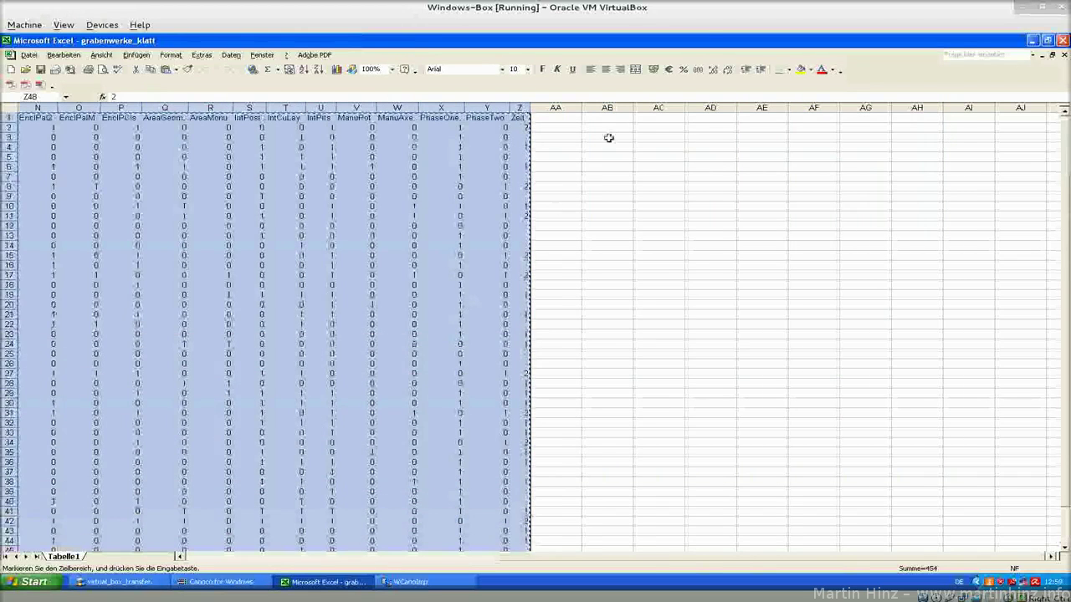
pyautogui.click(518, 108)
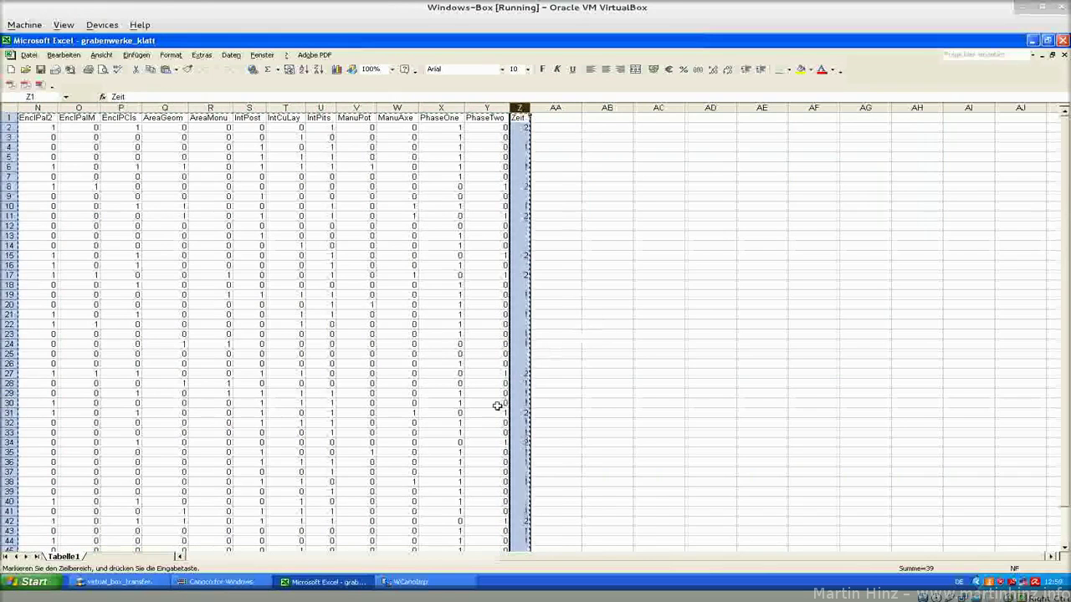
pyautogui.click(407, 582)
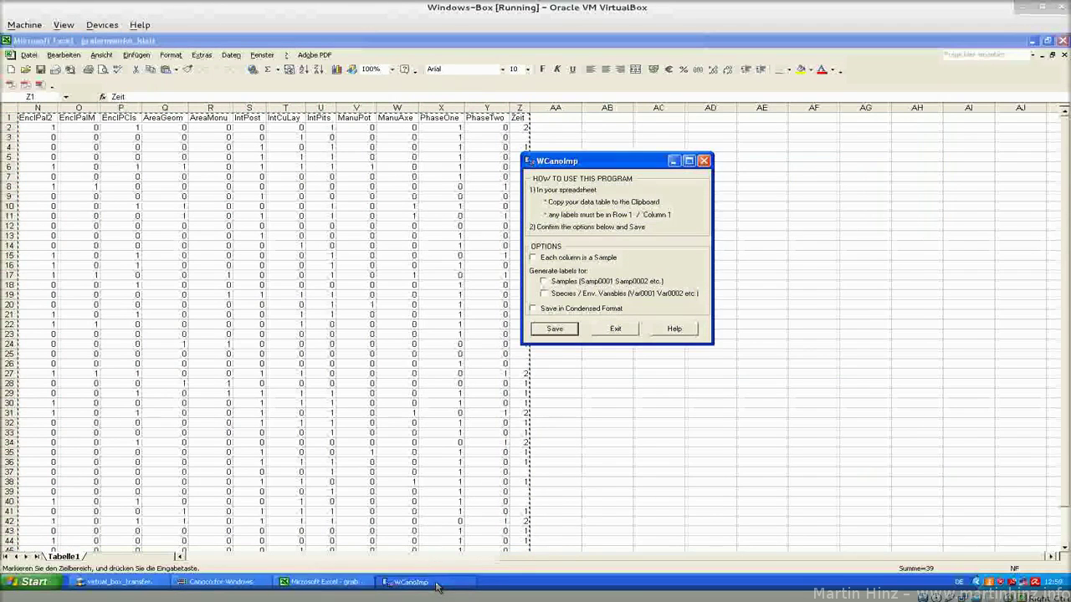
pyautogui.click(222, 581)
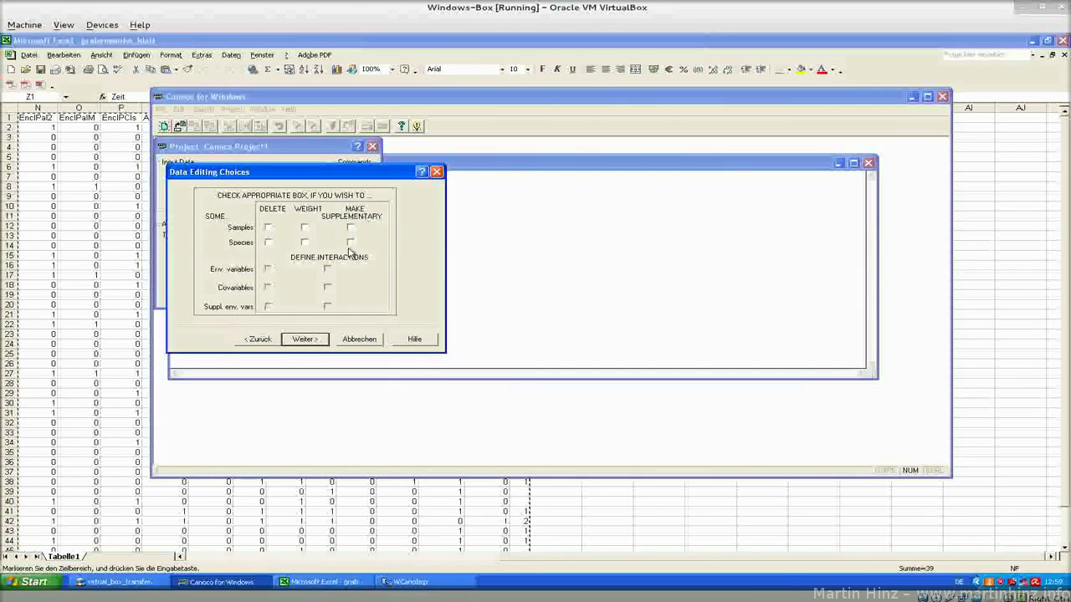
# - Make the species variable Zeit supplementary and proceed to the finish options
pyautogui.click(351, 243)
pyautogui.click(310, 342)
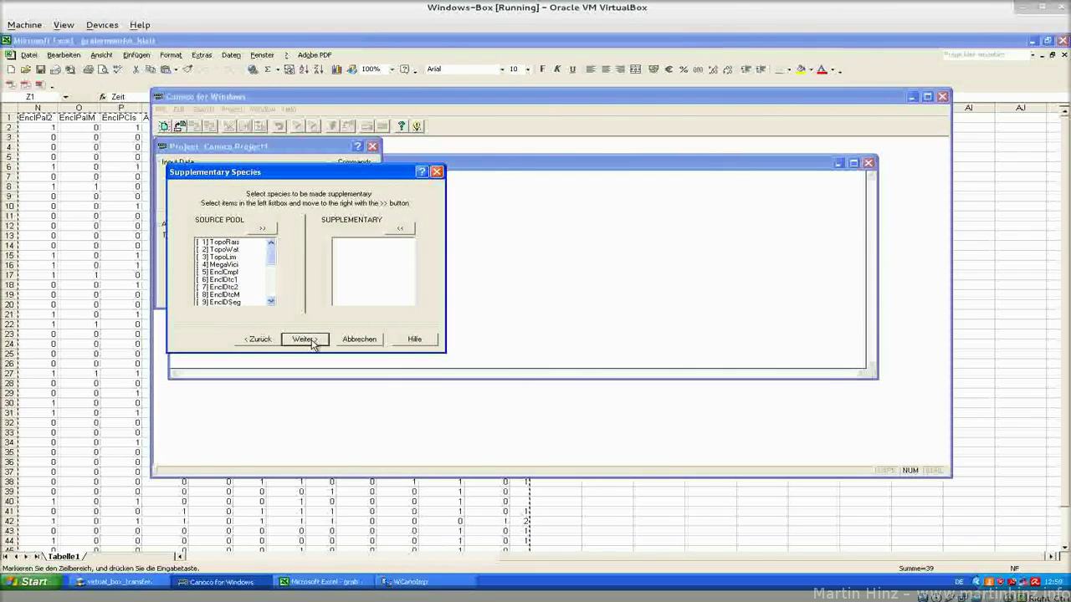
pyautogui.moveTo(271, 251); pyautogui.dragTo(239, 307)
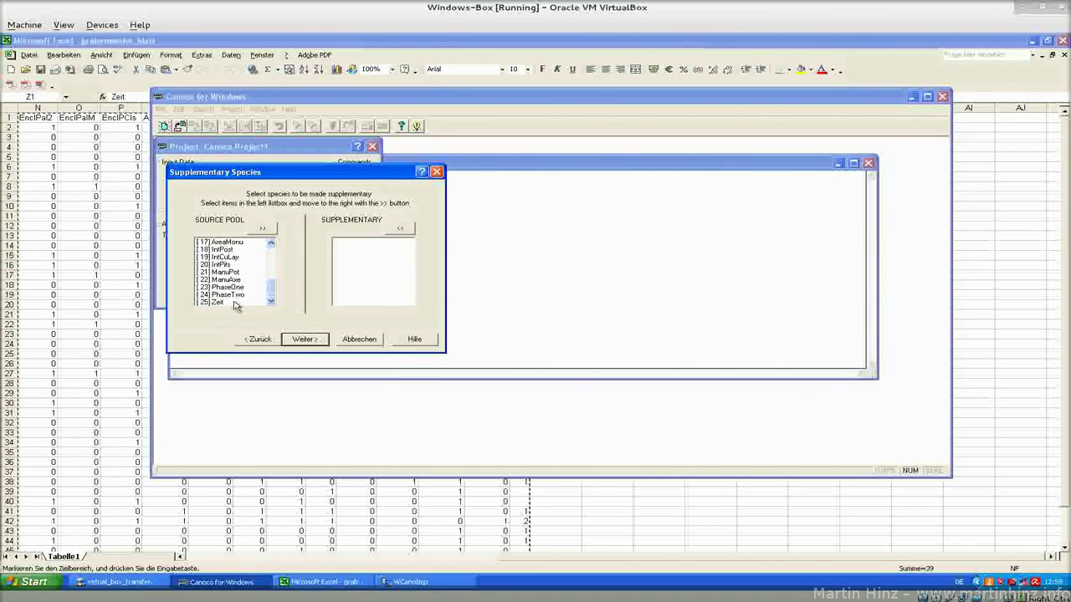
pyautogui.click(237, 303)
pyautogui.click(268, 229)
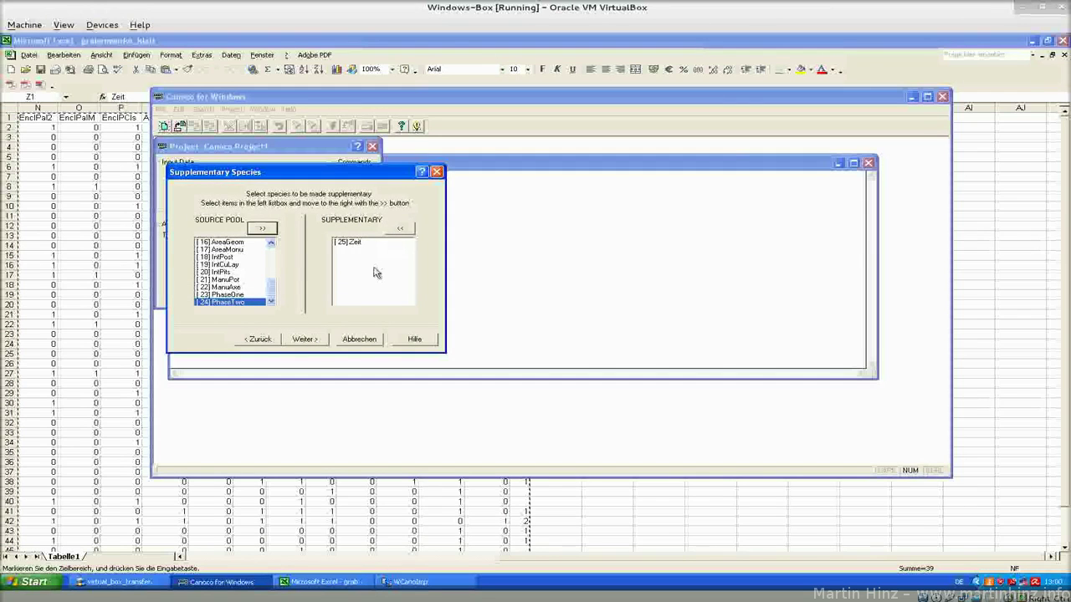
pyautogui.click(313, 341)
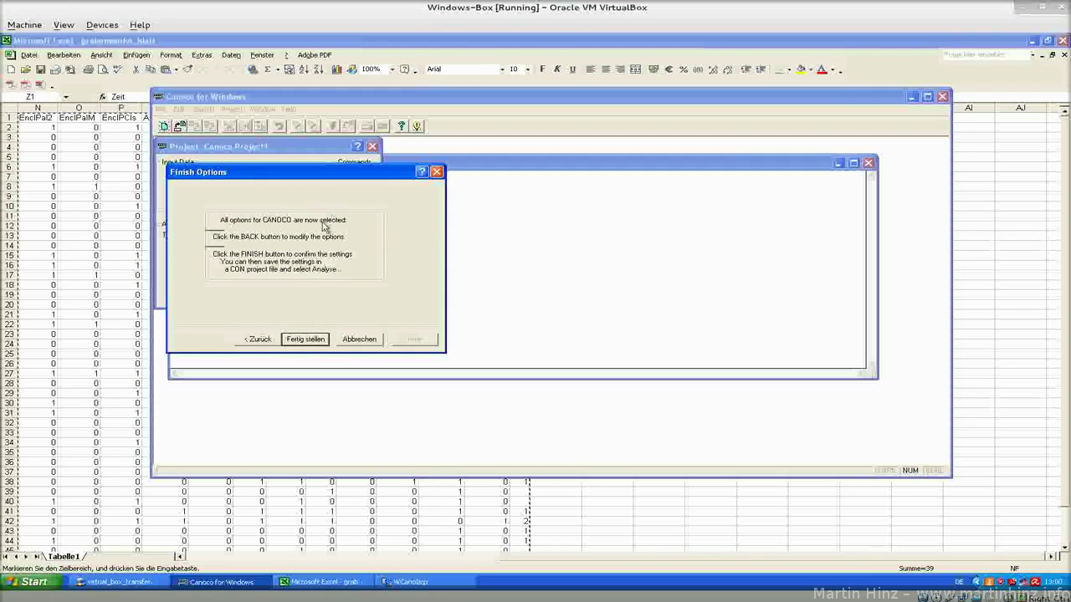
# - Finish the project setup and save it as cano_test in Eigene Dateien, replacing the existing file
pyautogui.click(308, 341)
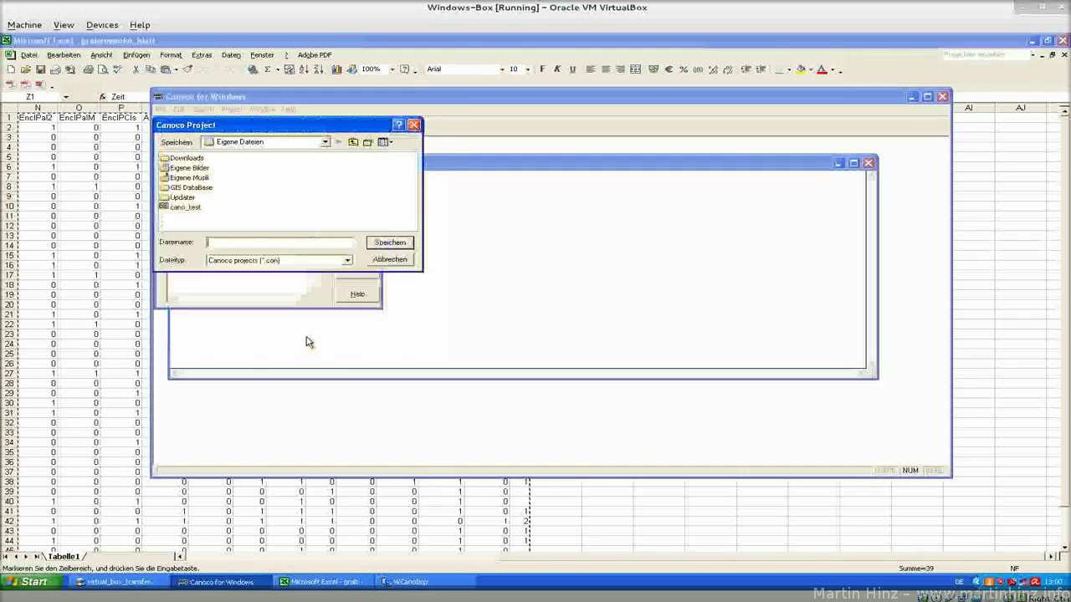
pyautogui.click(188, 207)
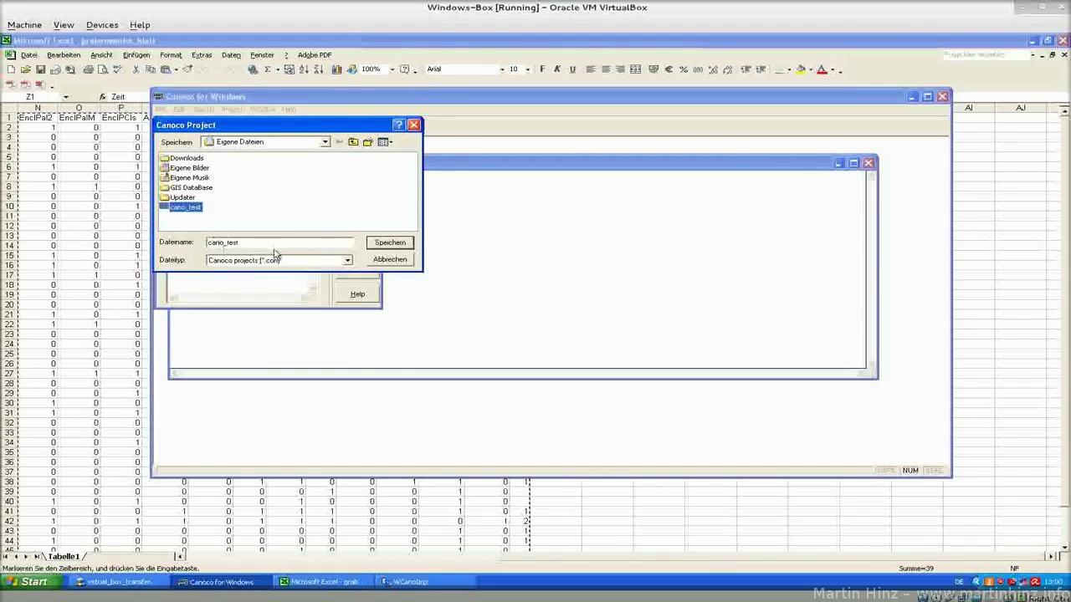
pyautogui.click(388, 244)
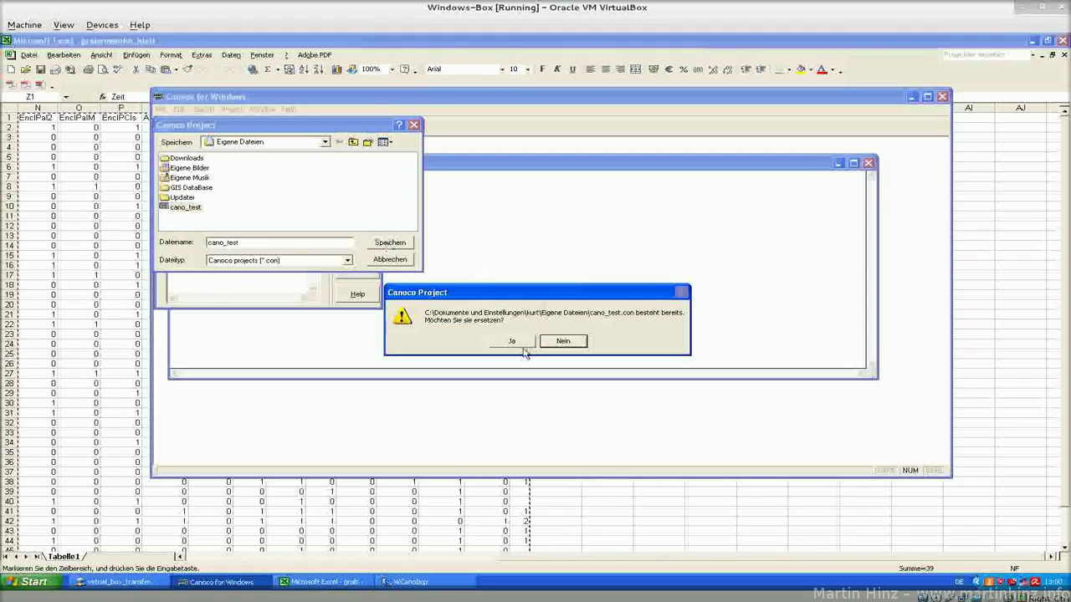
pyautogui.click(512, 343)
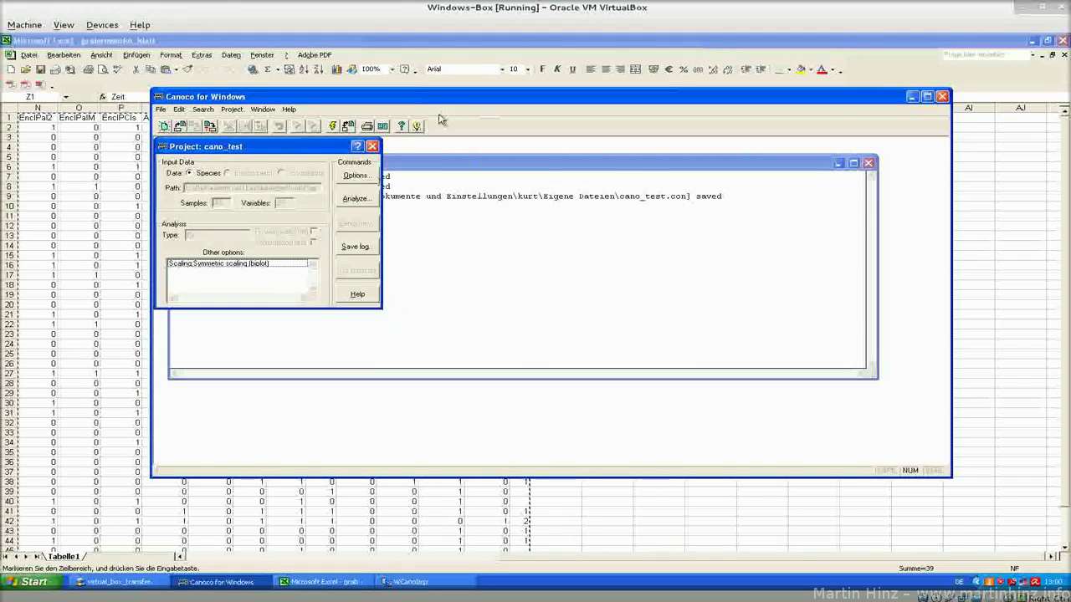
# - Run the correspondence analysis for the cano_test project, overwriting the existing solution file
pyautogui.click(355, 199)
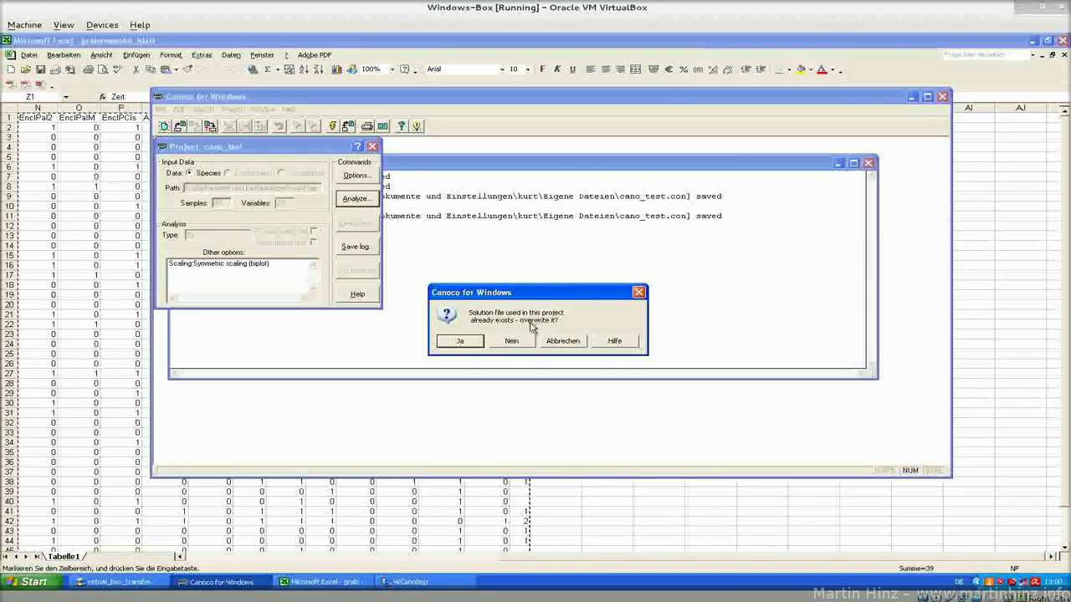
pyautogui.click(473, 343)
pyautogui.click(473, 343)
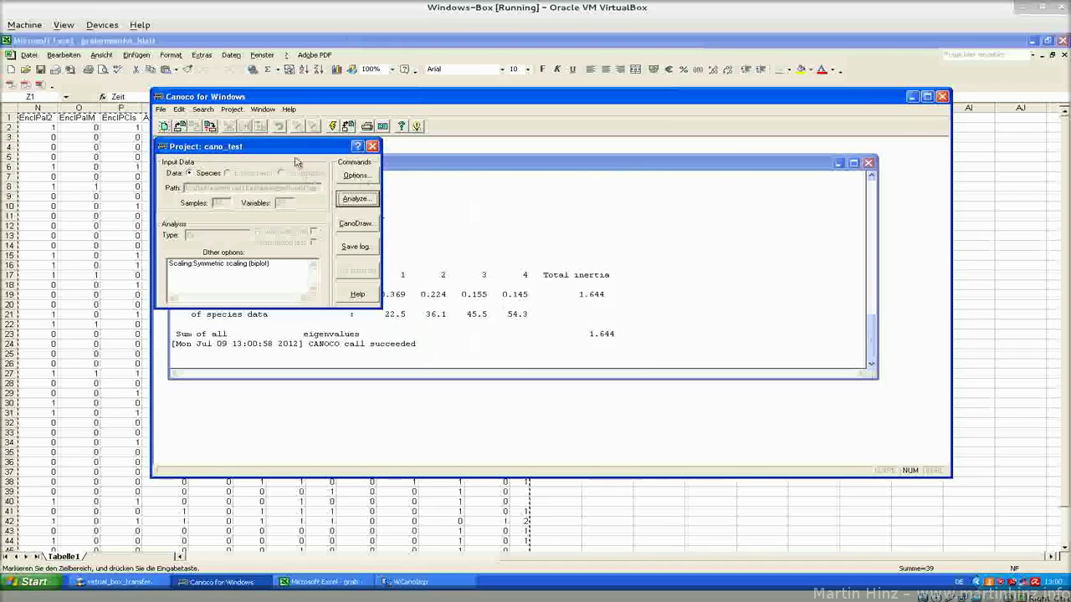
# - Examine the analysis log's summary of axes, eigenvalues and cumulative percentage variance, and its closing status line
pyautogui.moveTo(292, 151); pyautogui.dragTo(788, 175)
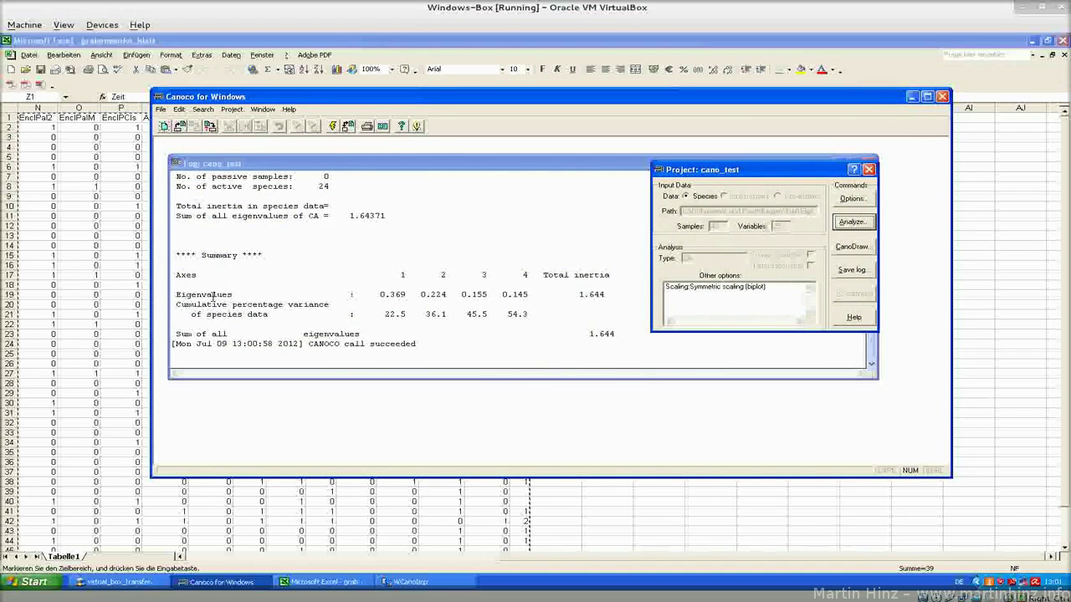
pyautogui.moveTo(190, 279); pyautogui.dragTo(535, 315)
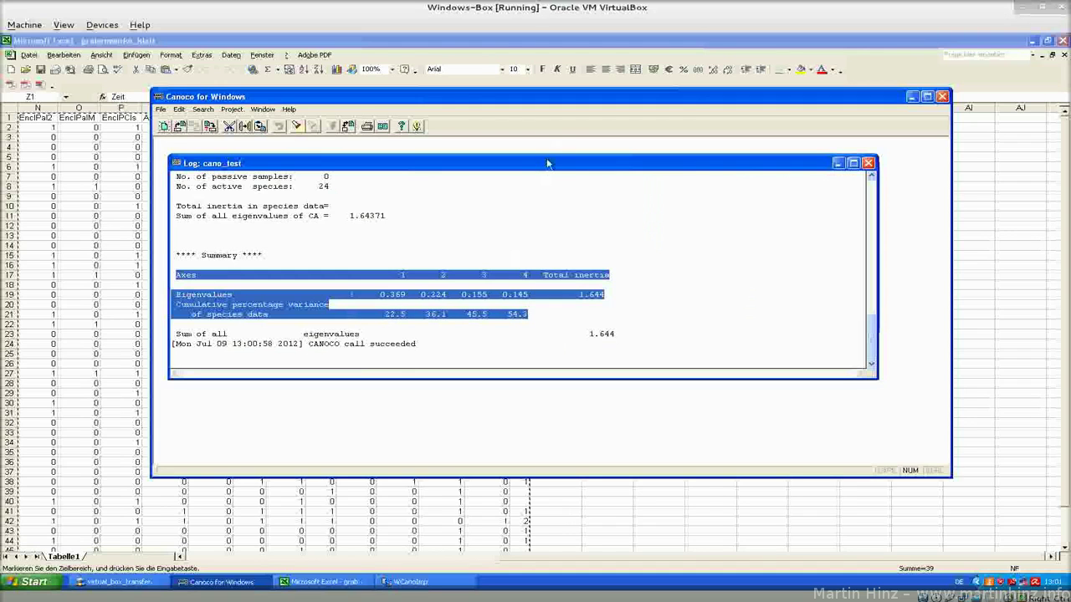
pyautogui.moveTo(306, 343); pyautogui.dragTo(418, 344)
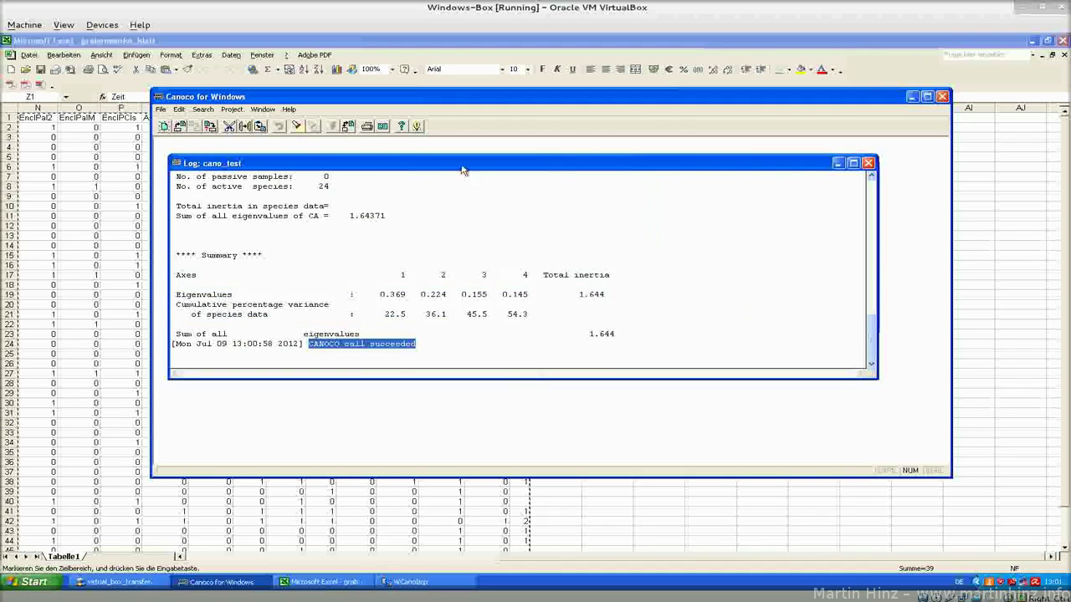
pyautogui.moveTo(463, 170); pyautogui.dragTo(501, 224)
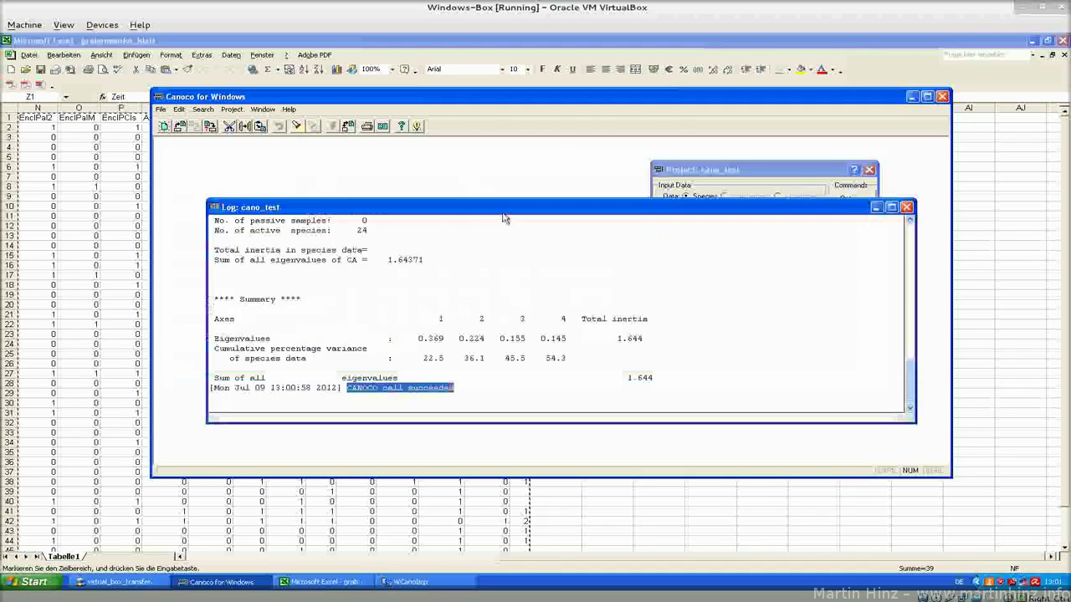
# - Open the analysed project in CanoDraw, save it as the CanoDraw project cano_test in Eigene Dateien, and dismiss the startup tip
pyautogui.click(738, 171)
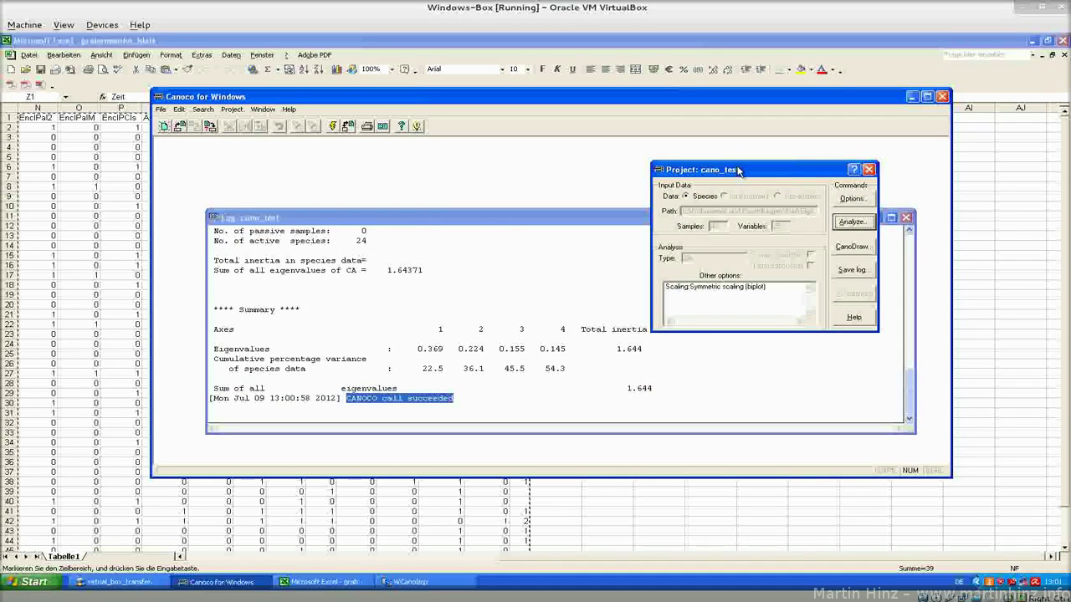
pyautogui.click(859, 252)
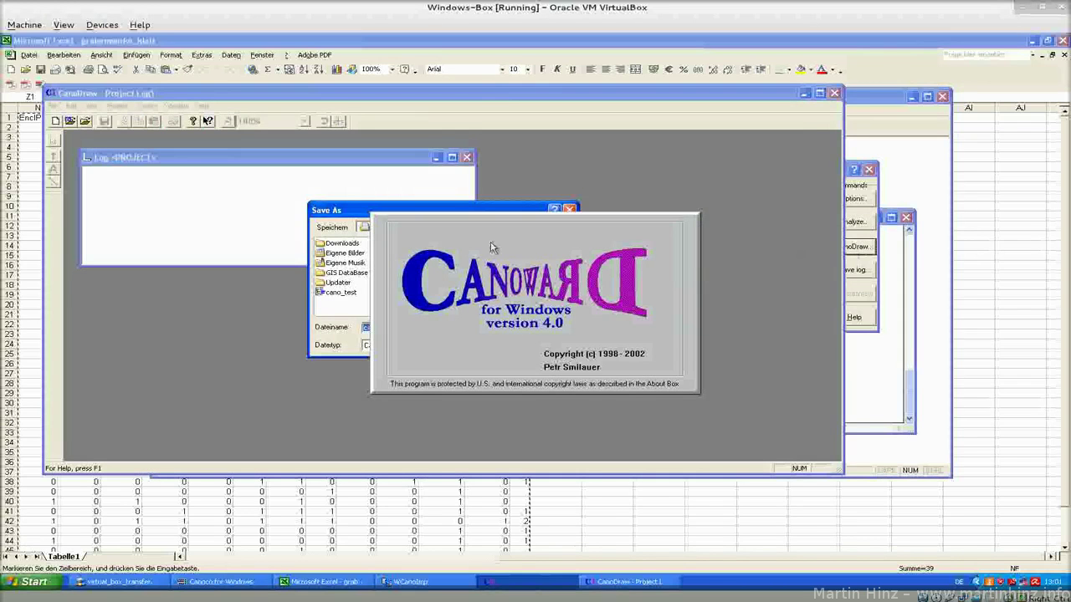
pyautogui.click(348, 294)
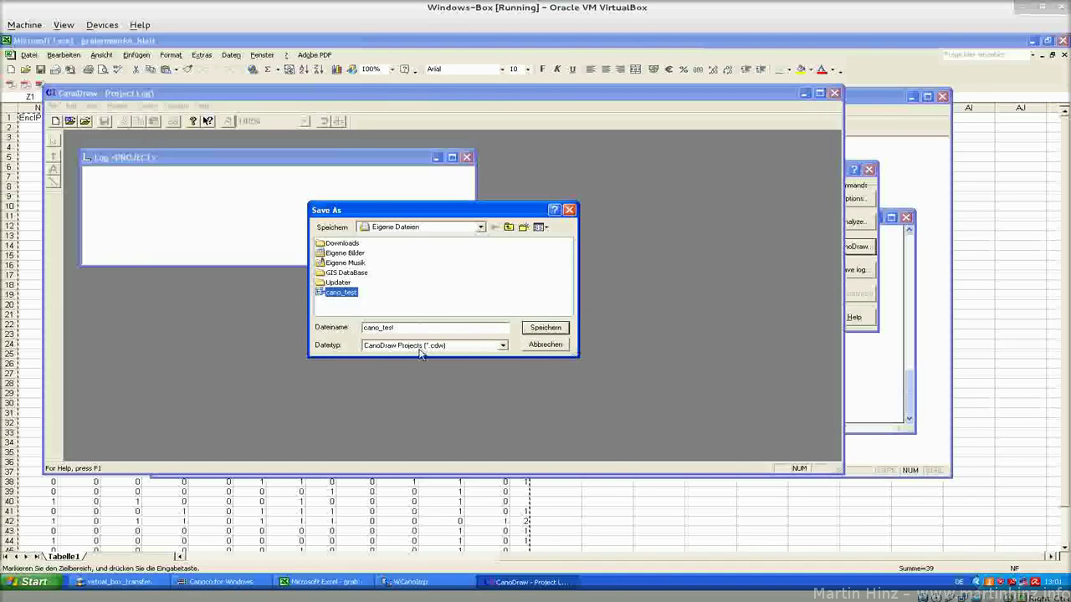
pyautogui.click(561, 331)
pyautogui.click(466, 304)
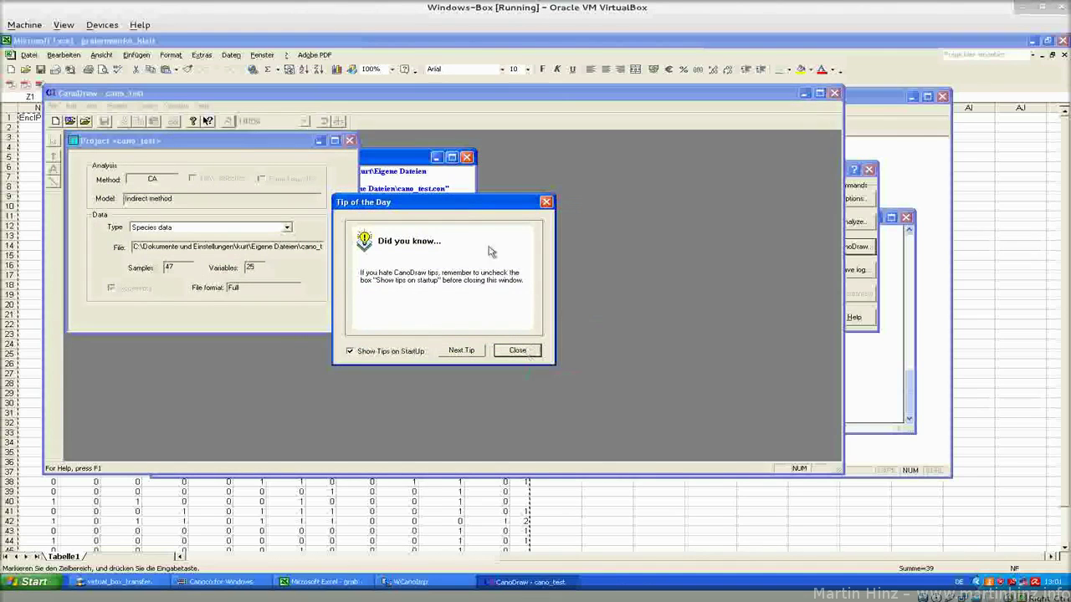
pyautogui.moveTo(435, 201); pyautogui.dragTo(550, 195)
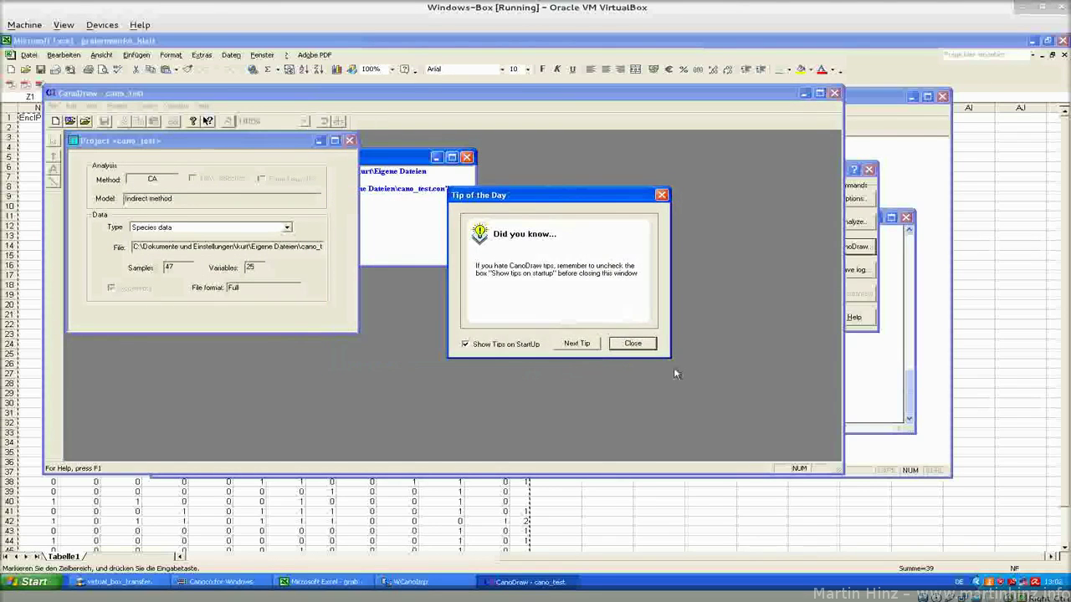
pyautogui.click(633, 343)
# - Review the analysis method and the available data types in the CanoDraw project window
pyautogui.moveTo(237, 144); pyautogui.dragTo(306, 203)
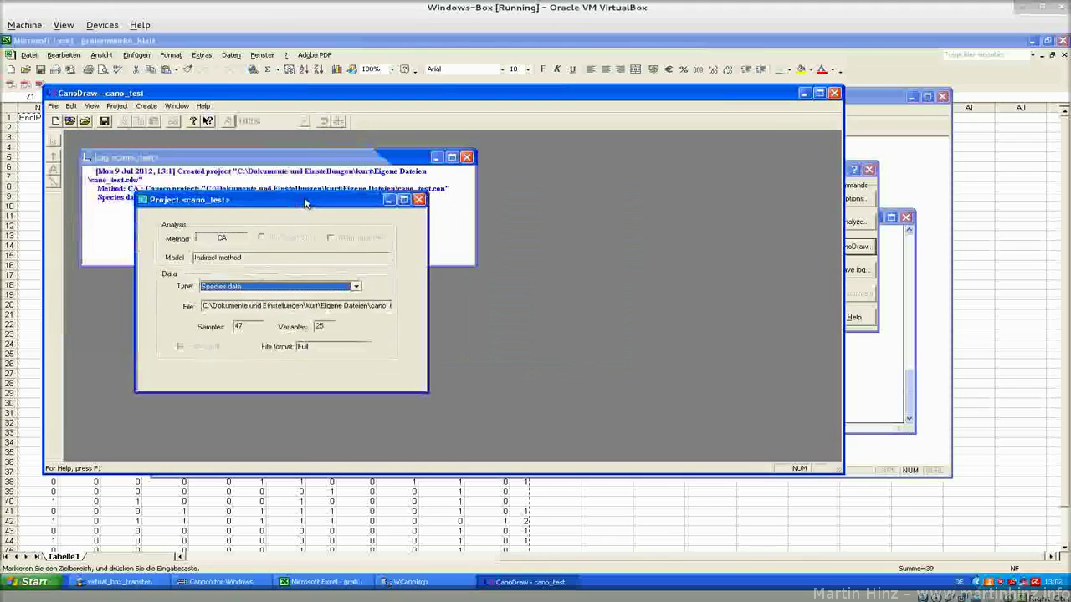
pyautogui.click(284, 286)
pyautogui.click(276, 276)
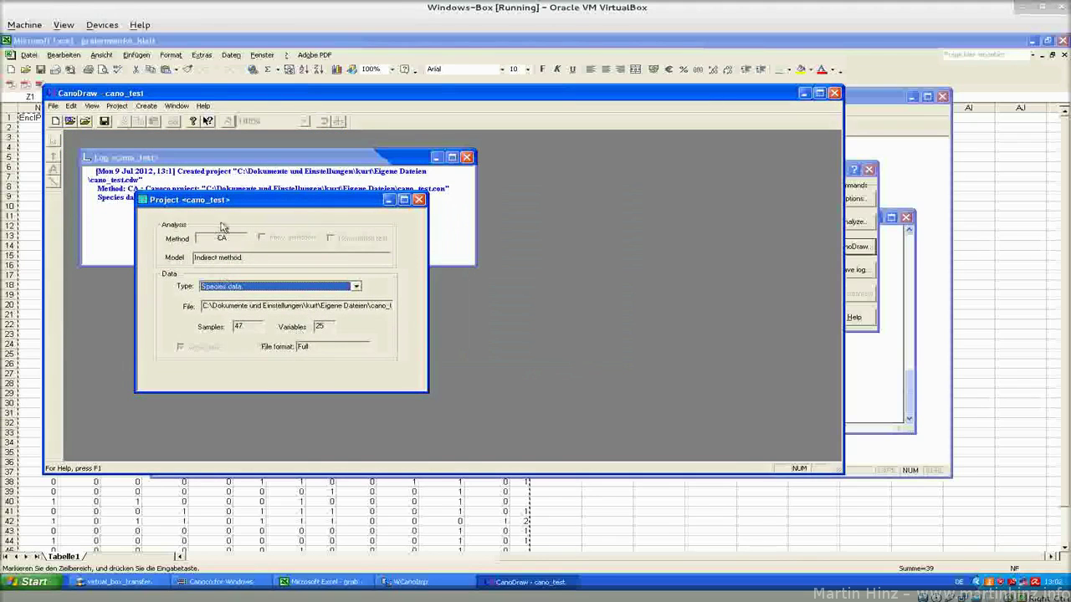
pyautogui.click(357, 287)
pyautogui.click(368, 291)
pyautogui.moveTo(333, 202); pyautogui.dragTo(297, 182)
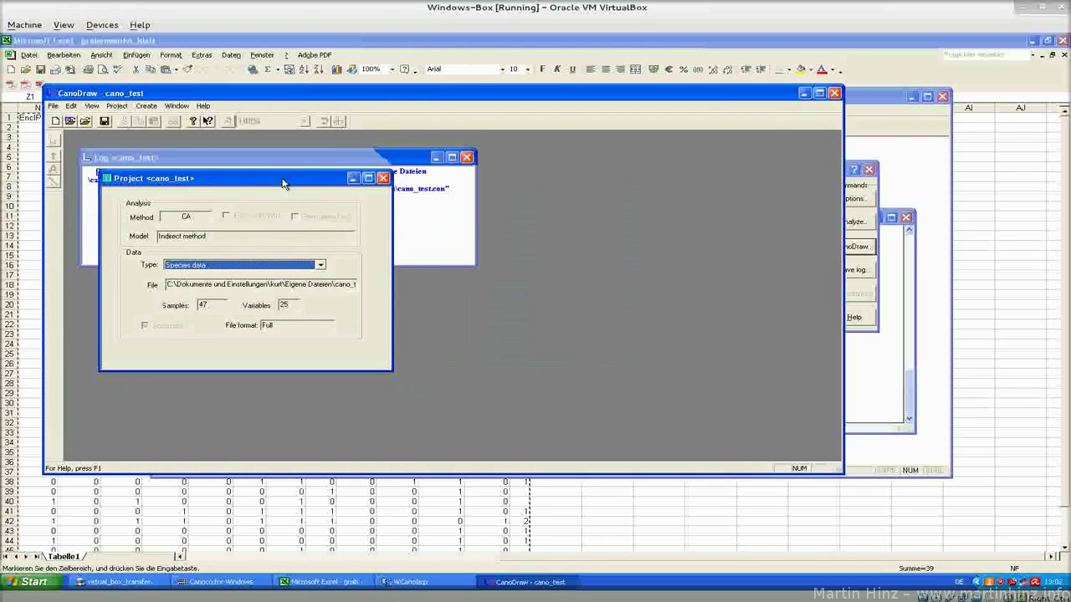
# - Create a simple ordination plot of species and samples on the first and second axes, and enlarge it to full screen
pyautogui.click(146, 106)
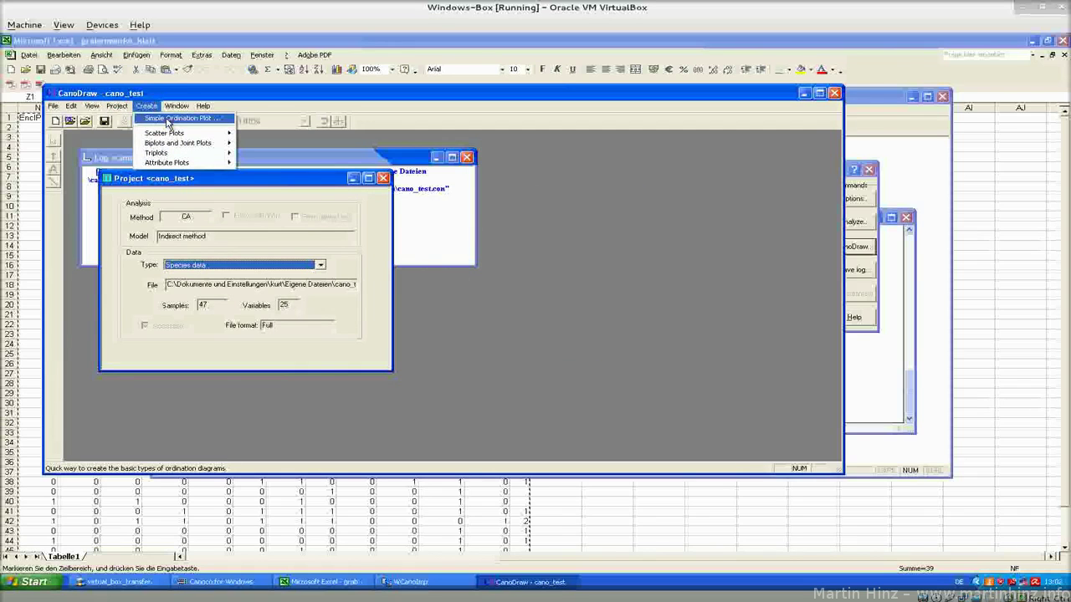
pyautogui.click(167, 121)
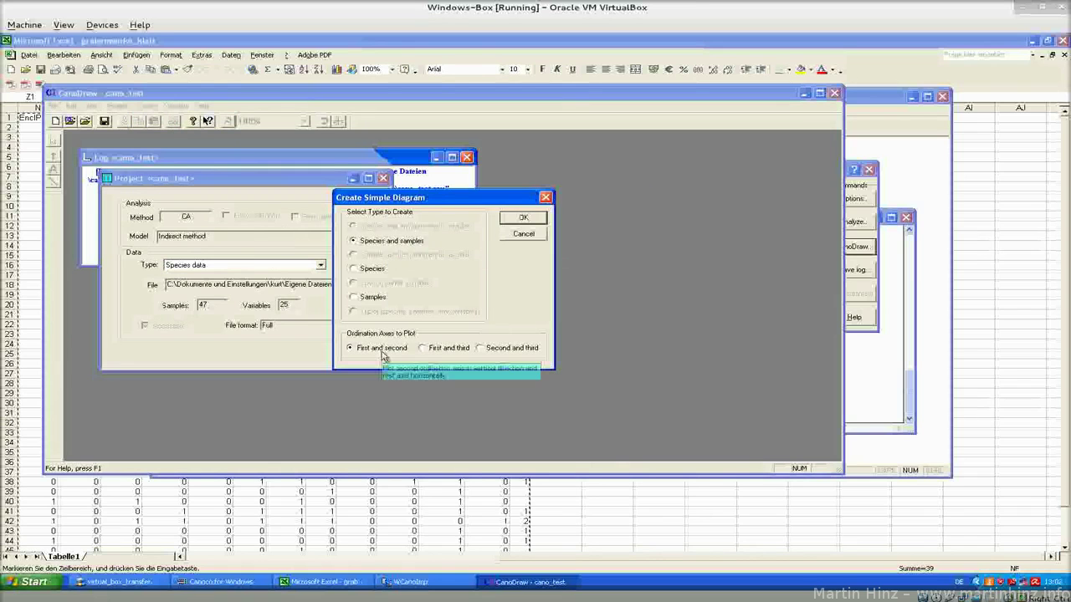
pyautogui.click(522, 217)
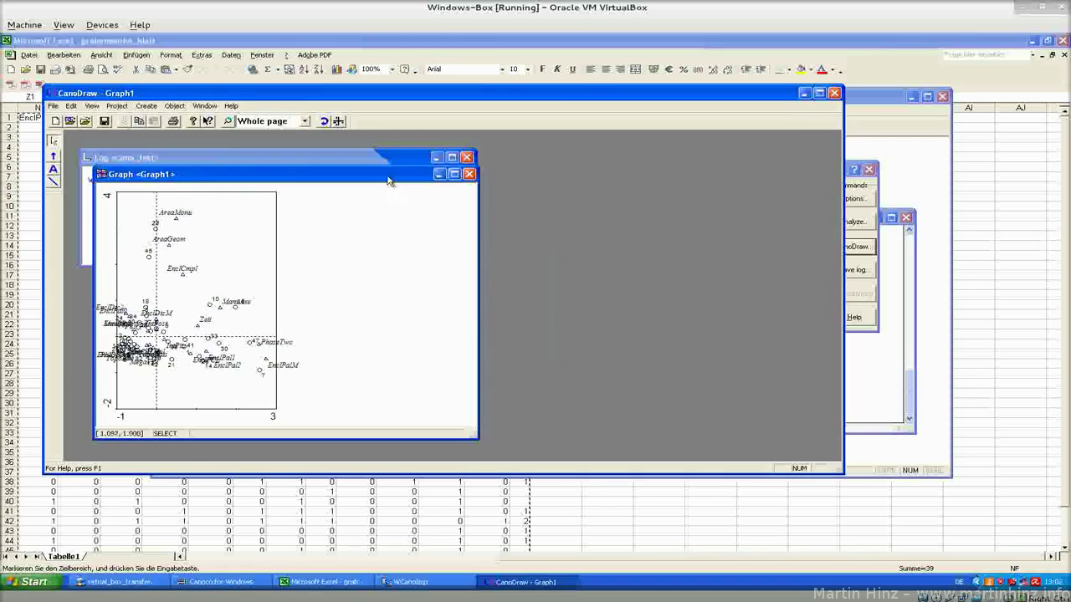
pyautogui.click(454, 174)
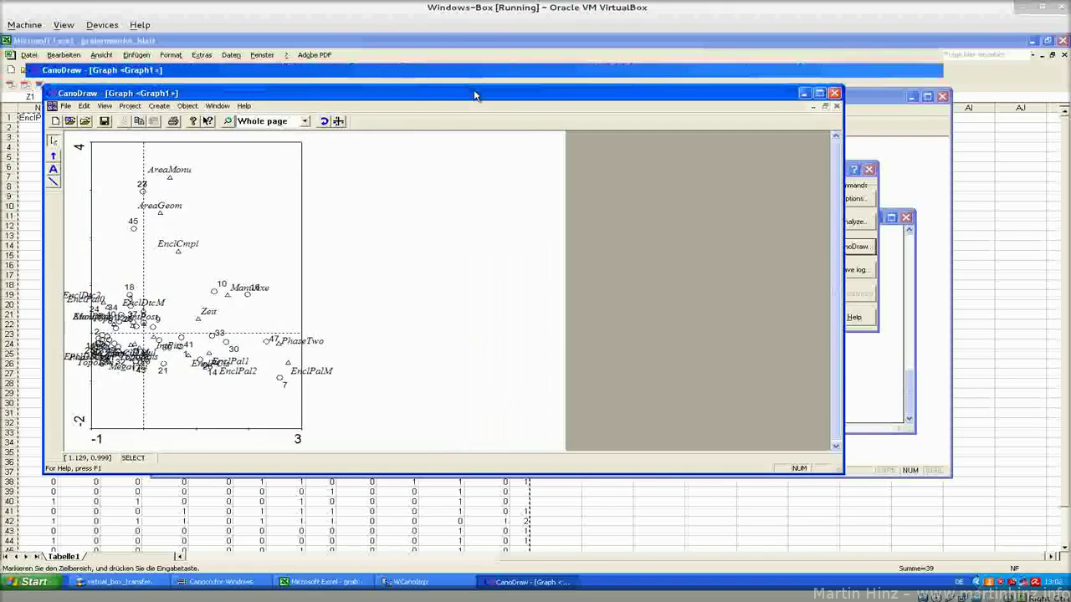
pyautogui.doubleClick(474, 94)
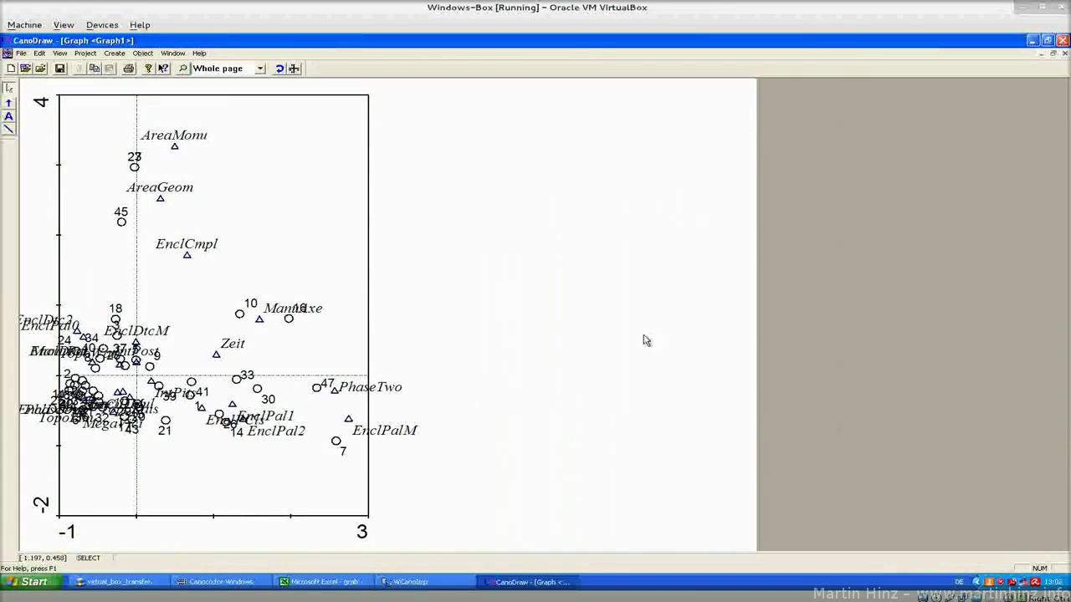